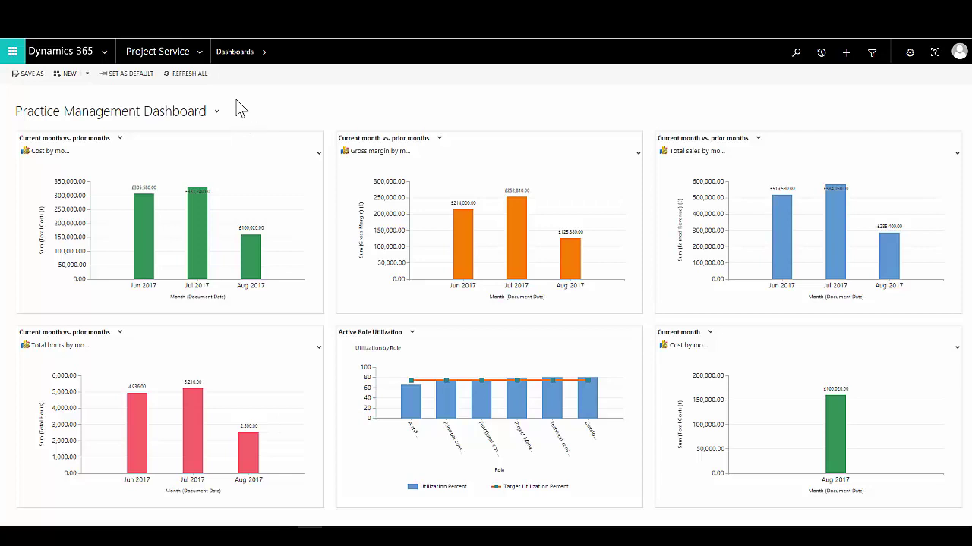
# Step: Open the projects list and view its Project by Stage chart
pyautogui.click(200, 57)
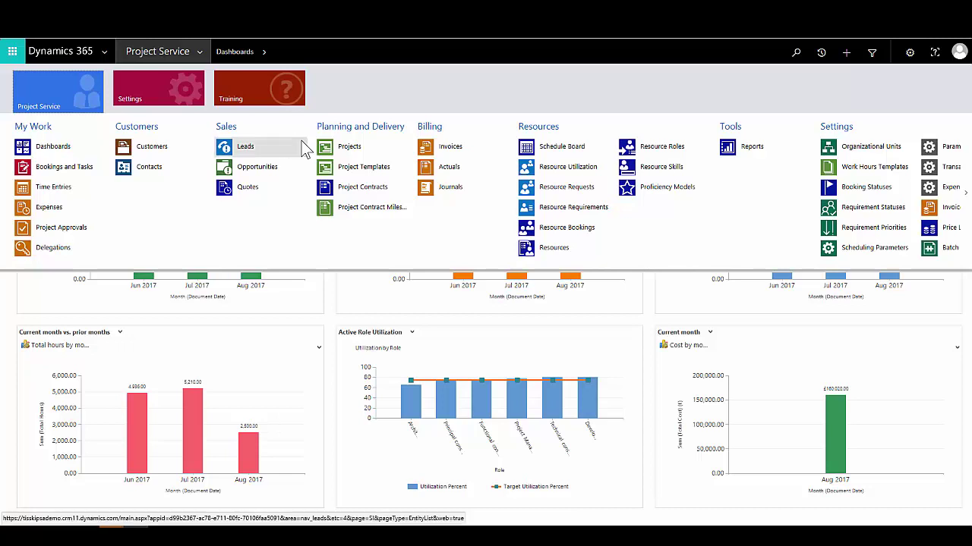
pyautogui.click(383, 152)
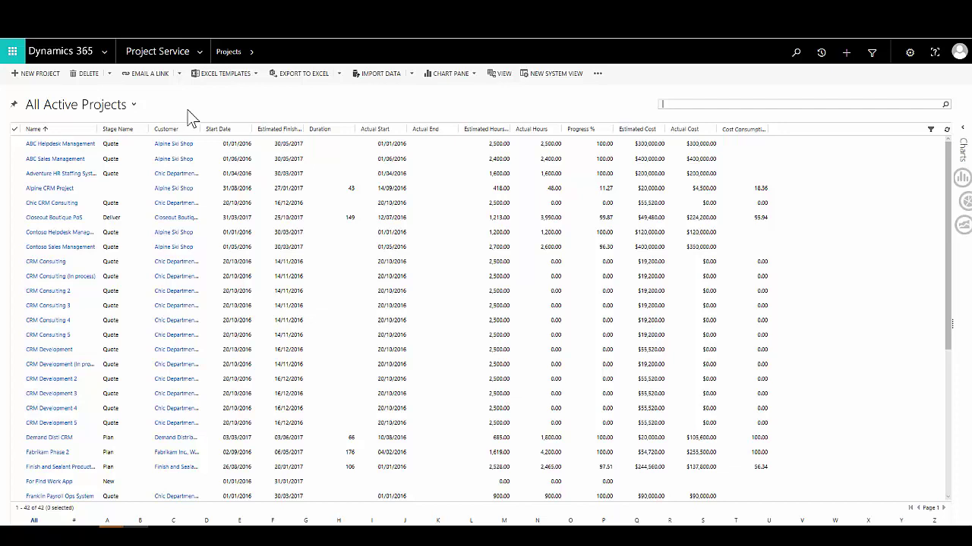
pyautogui.click(964, 134)
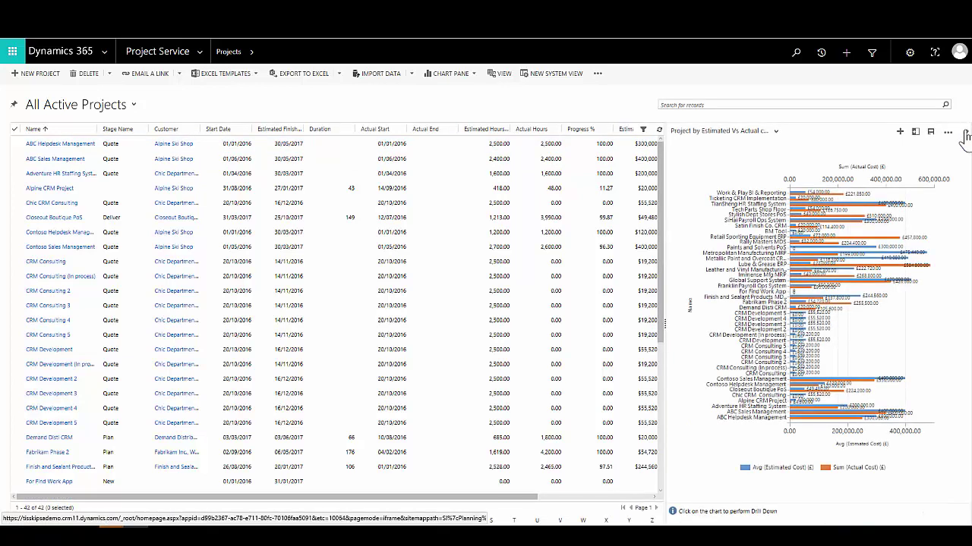
pyautogui.click(776, 133)
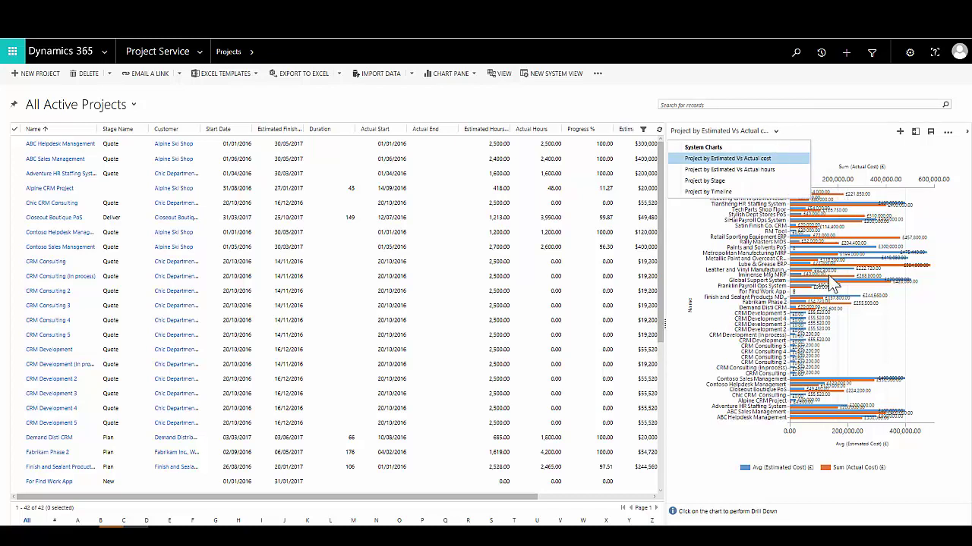
pyautogui.click(783, 182)
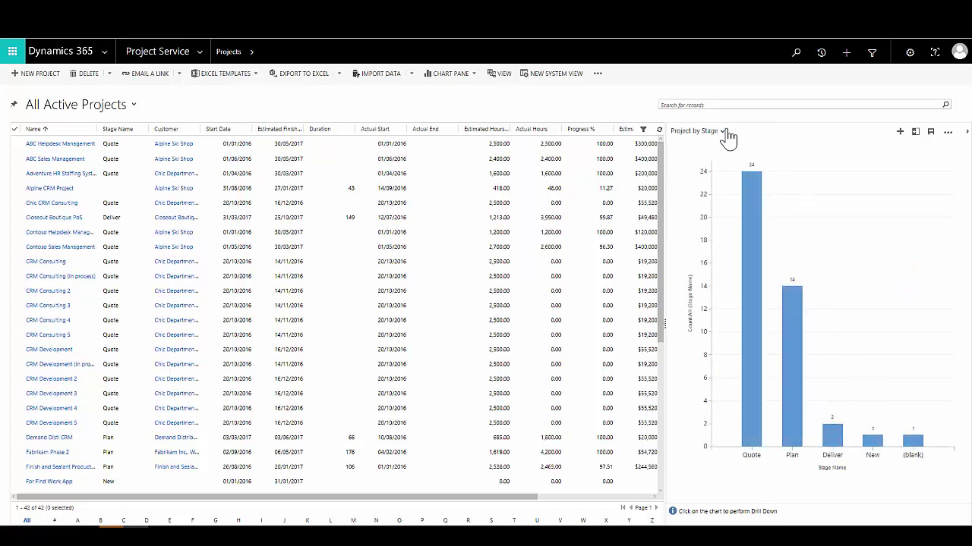
pyautogui.click(965, 132)
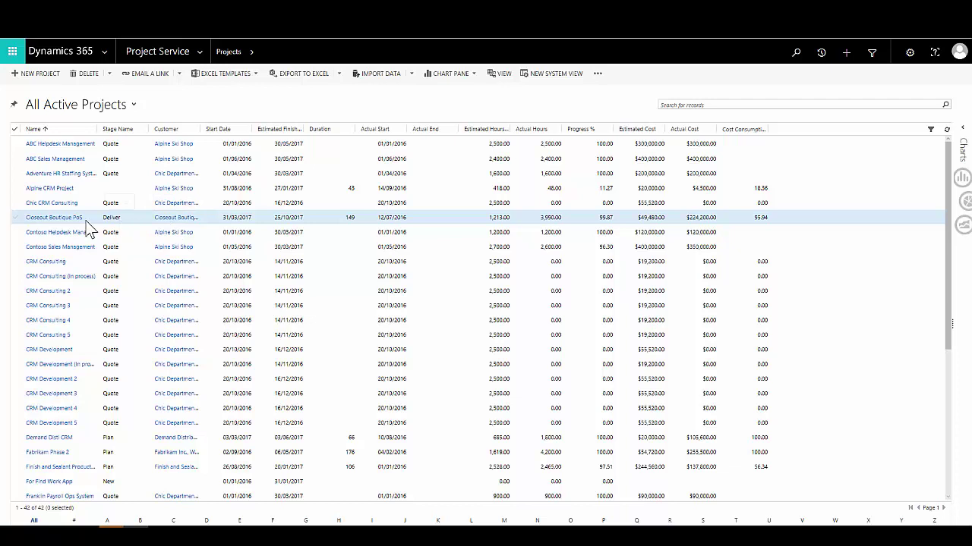
# Step: Open the Closeout Boutique PoS project and review the contract and quote details in its Sales section
pyautogui.click(57, 217)
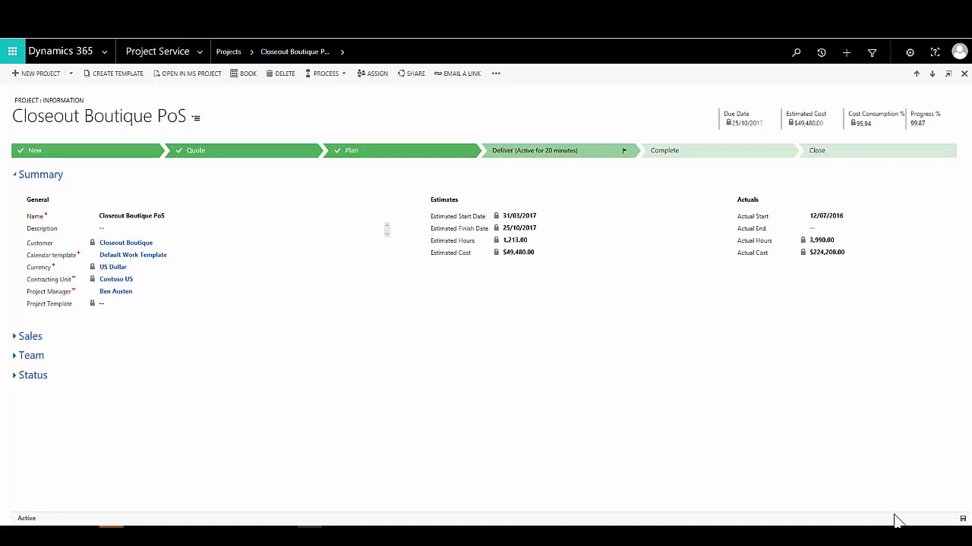
pyautogui.click(594, 161)
pyautogui.click(15, 339)
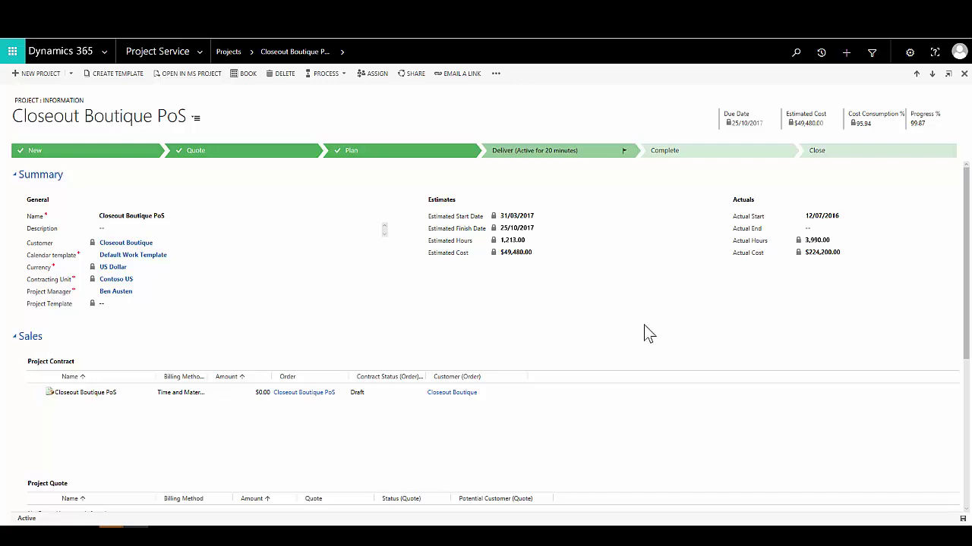
pyautogui.scroll(-1, 646, 327)
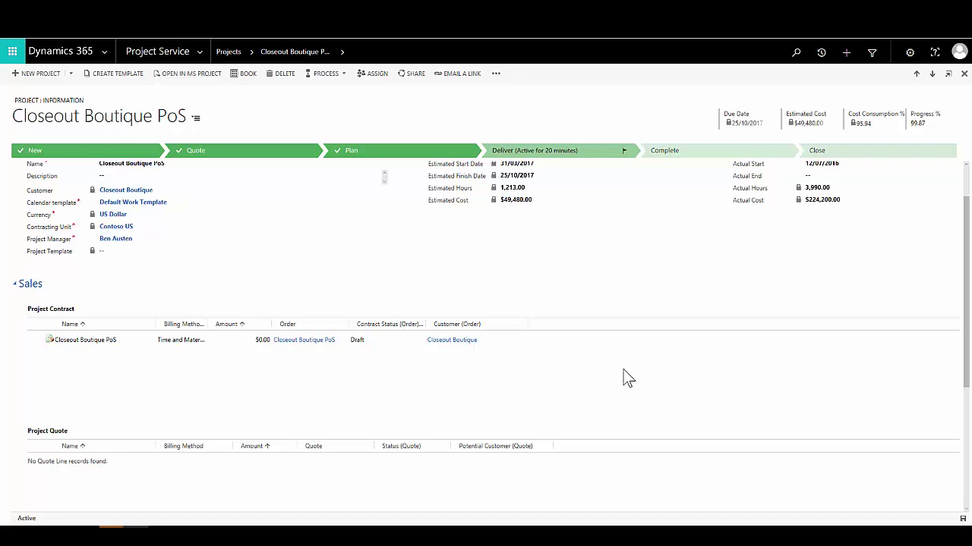
pyautogui.click(23, 284)
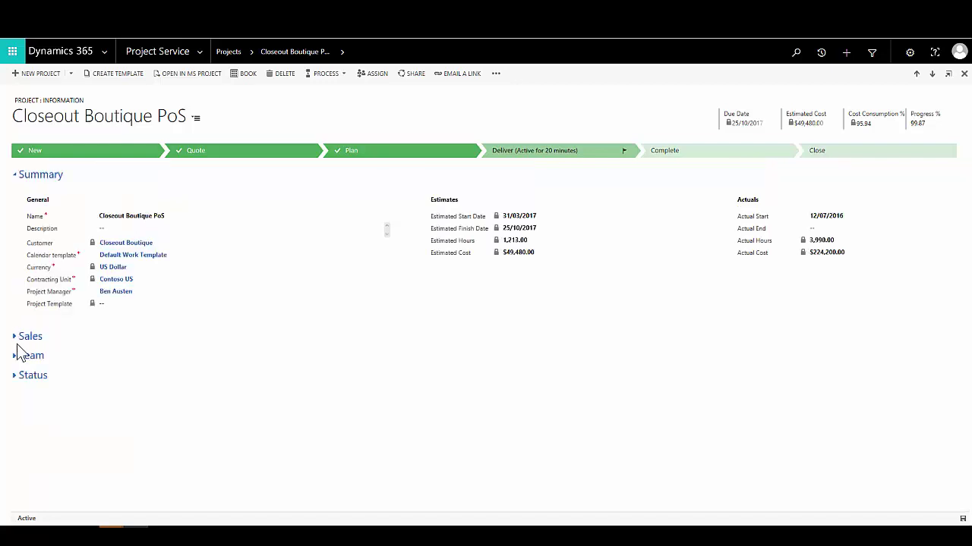
# Step: Set the Overall Project Status to Yellow in the project's Status section and save the record
pyautogui.click(23, 375)
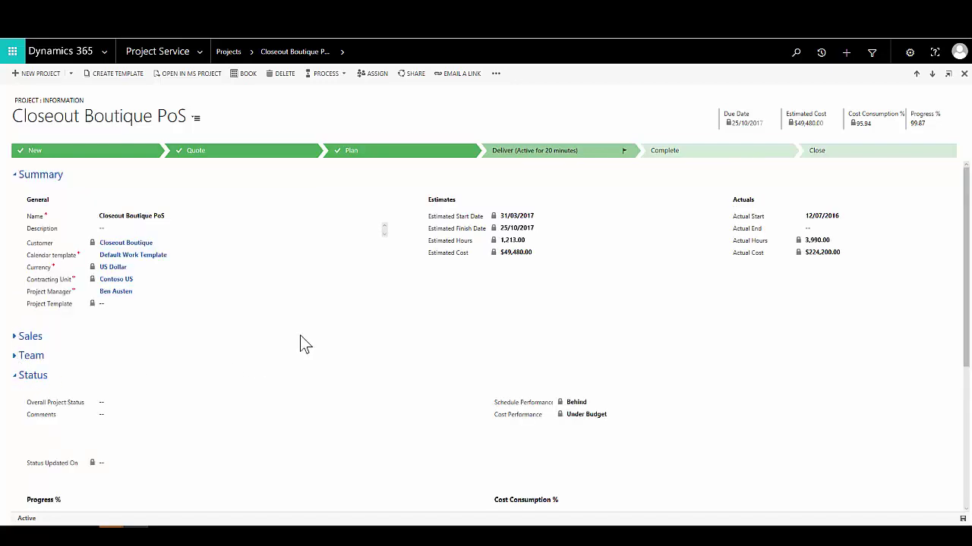
pyautogui.scroll(-3, 300, 334)
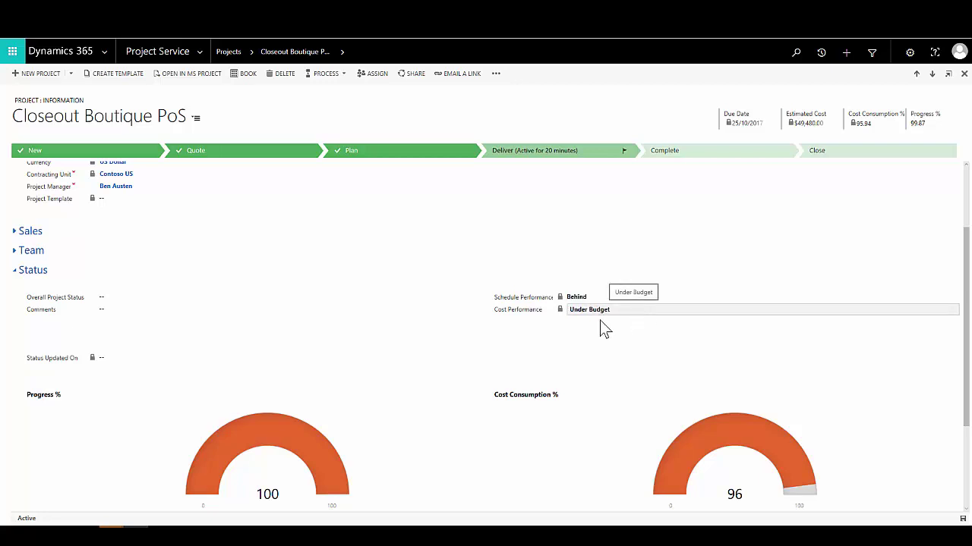
pyautogui.click(171, 302)
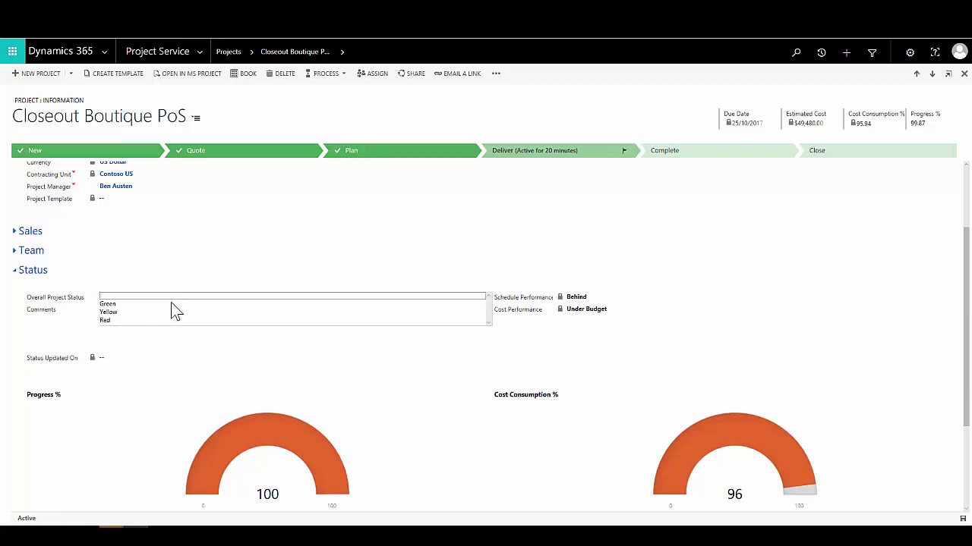
pyautogui.click(127, 312)
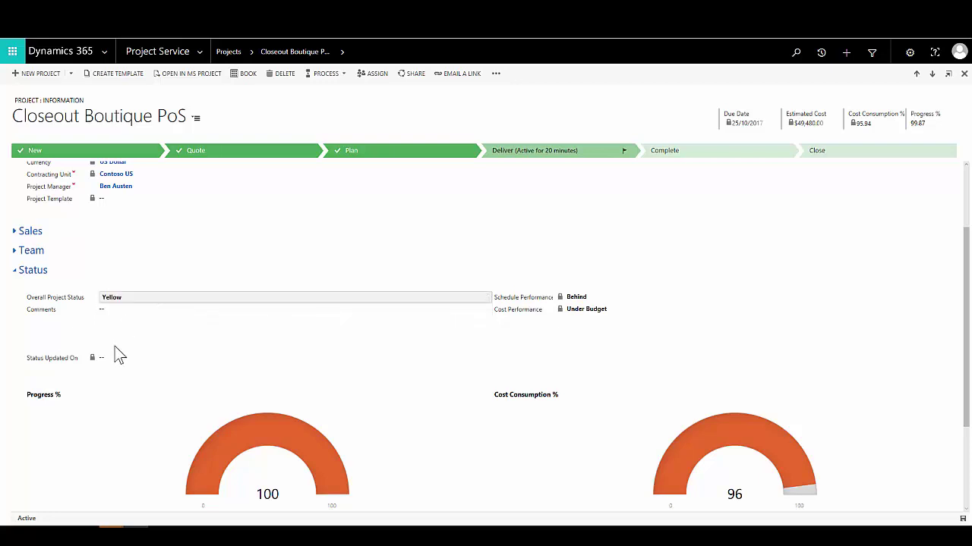
pyautogui.click(102, 338)
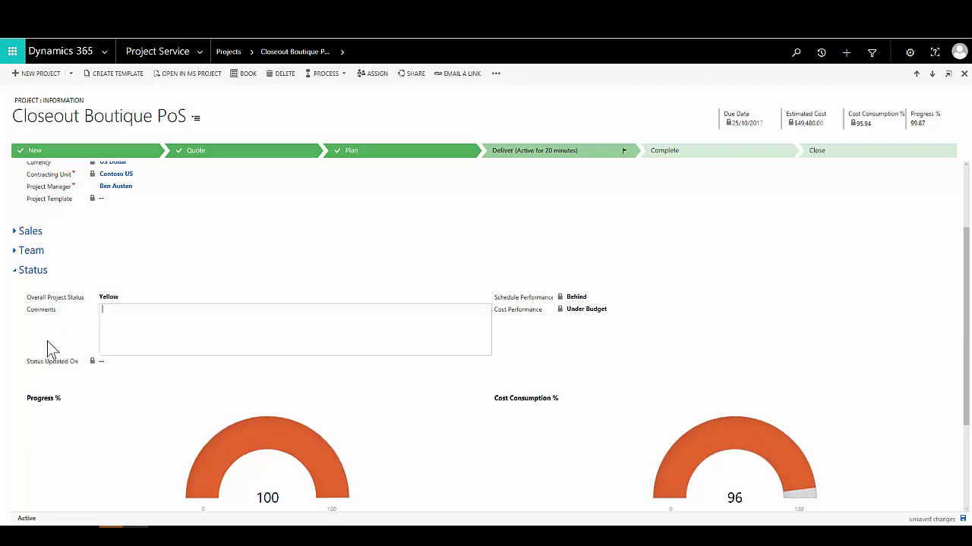
pyautogui.click(781, 358)
pyautogui.scroll(-3, 786, 361)
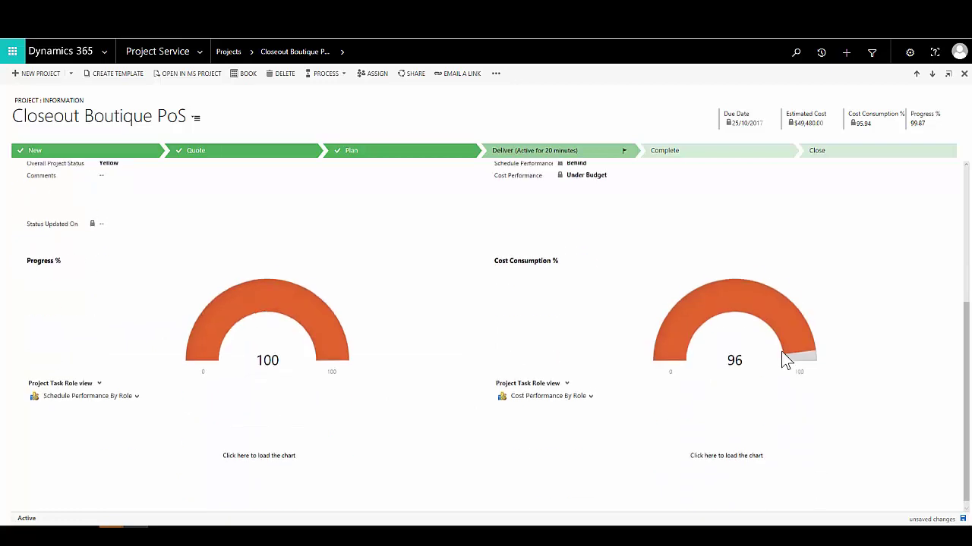
pyautogui.click(962, 519)
pyautogui.scroll(5, 813, 428)
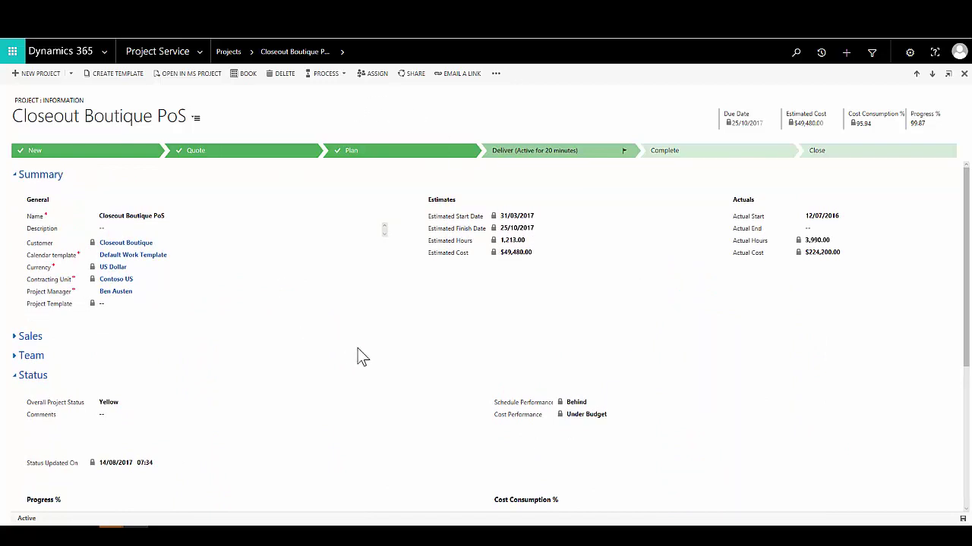
# Step: Open the project's work breakdown structure and inspect the Planning and Design phases by collapsing and re-expanding them
pyautogui.click(343, 51)
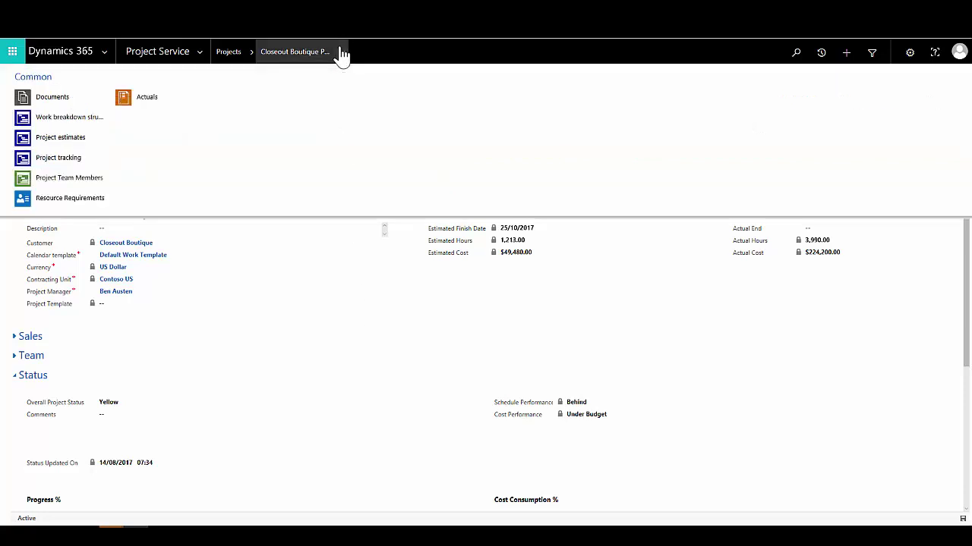
pyautogui.click(76, 119)
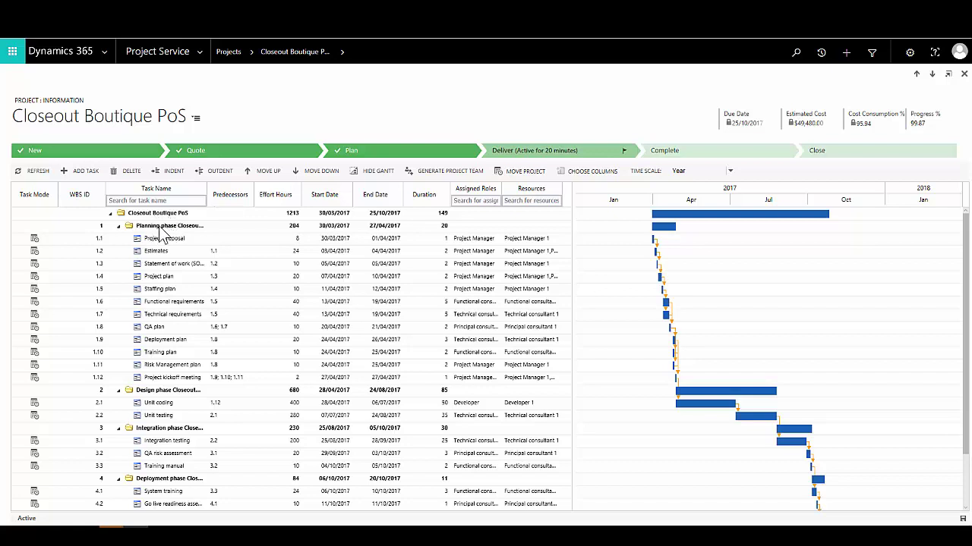
pyautogui.click(118, 225)
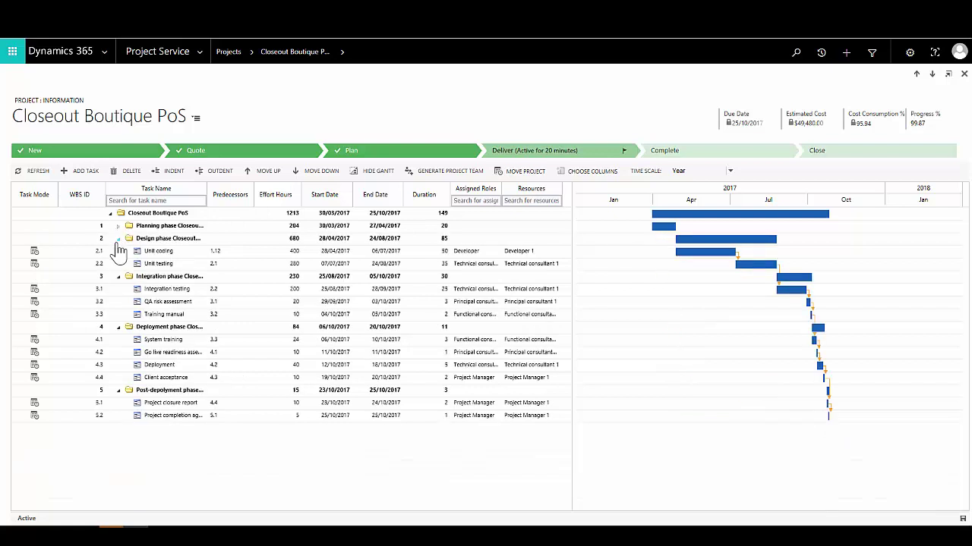
pyautogui.click(119, 238)
pyautogui.click(117, 238)
pyautogui.click(118, 225)
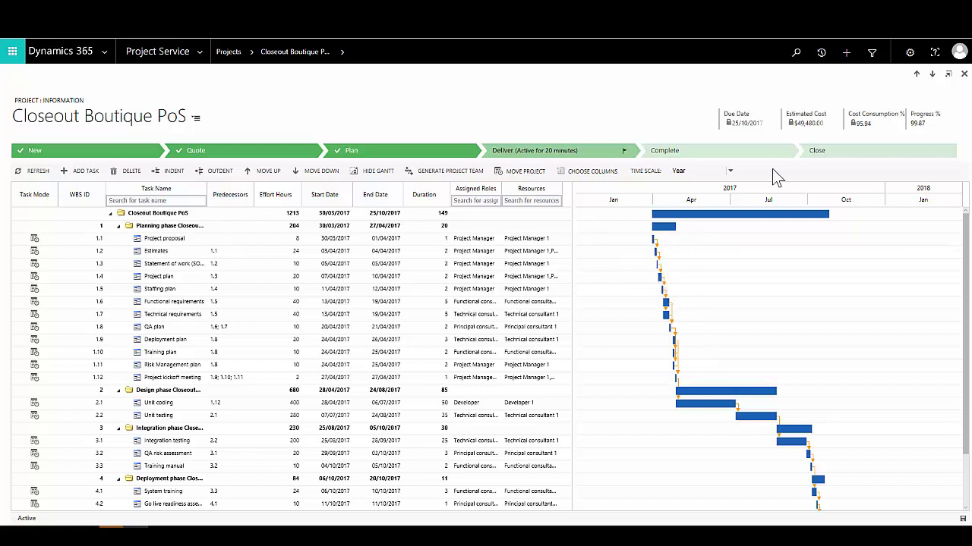
# Step: Set the Gantt chart's time scale to Month and show the April planning tasks
pyautogui.click(731, 171)
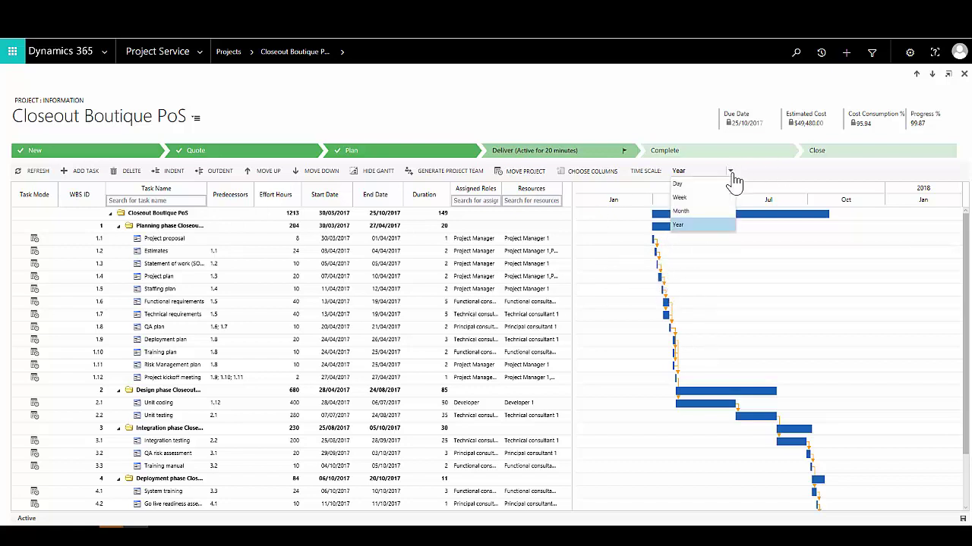
pyautogui.click(682, 211)
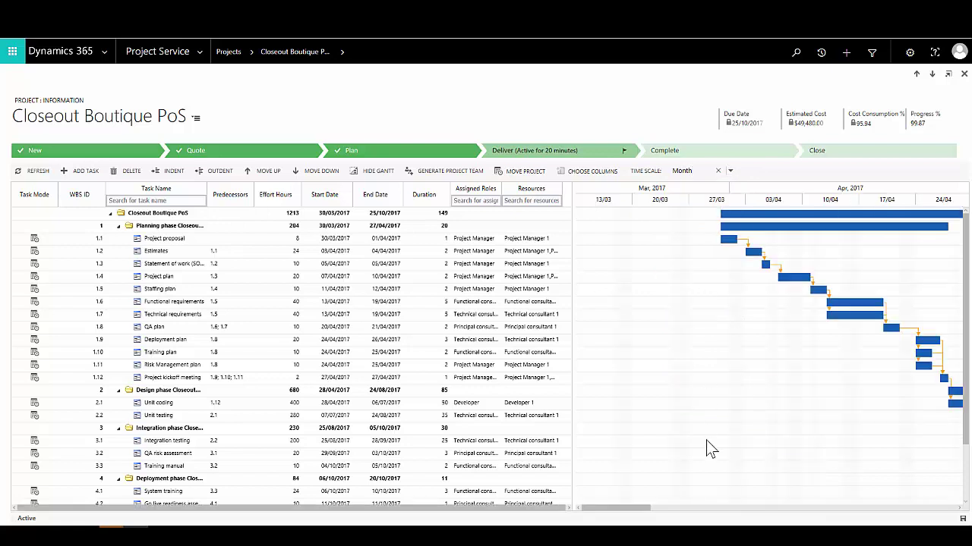
pyautogui.moveTo(624, 508); pyautogui.dragTo(672, 520)
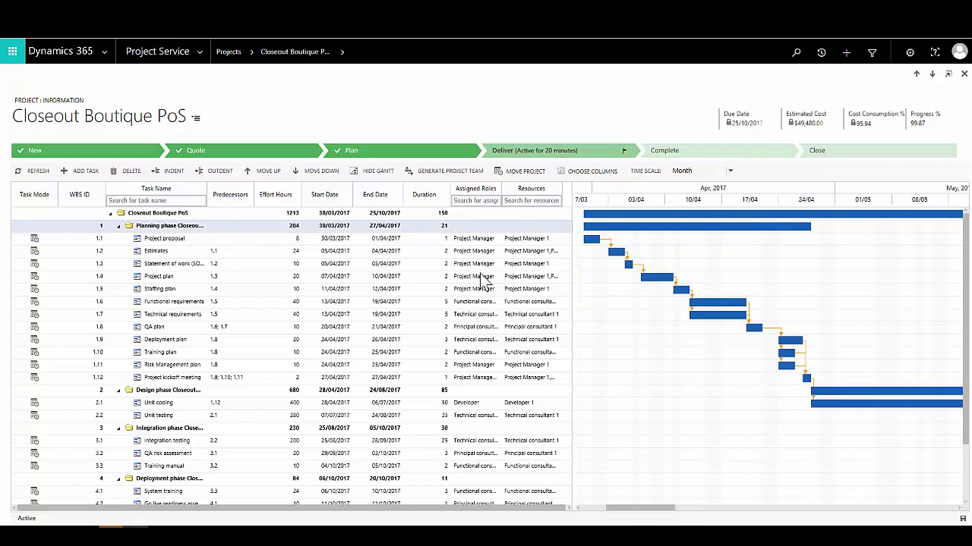
# Step: Generate the project team from the work breakdown structure, accepting the replacement of the unassigned generic roles
pyautogui.click(517, 240)
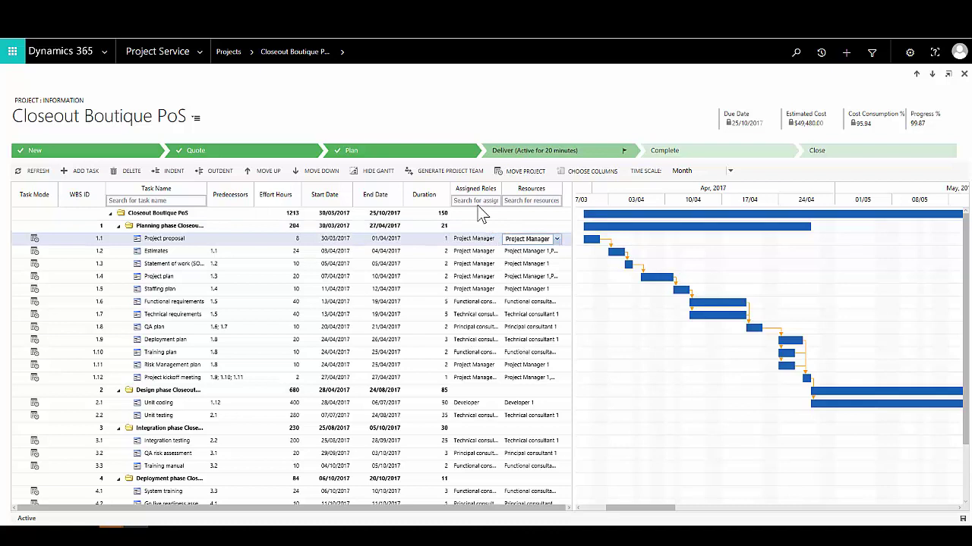
pyautogui.click(455, 174)
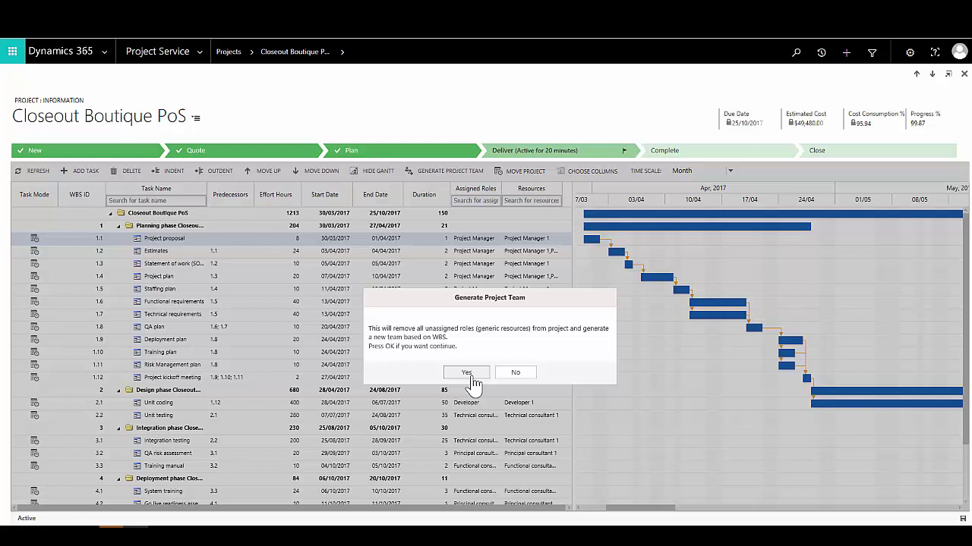
pyautogui.click(468, 374)
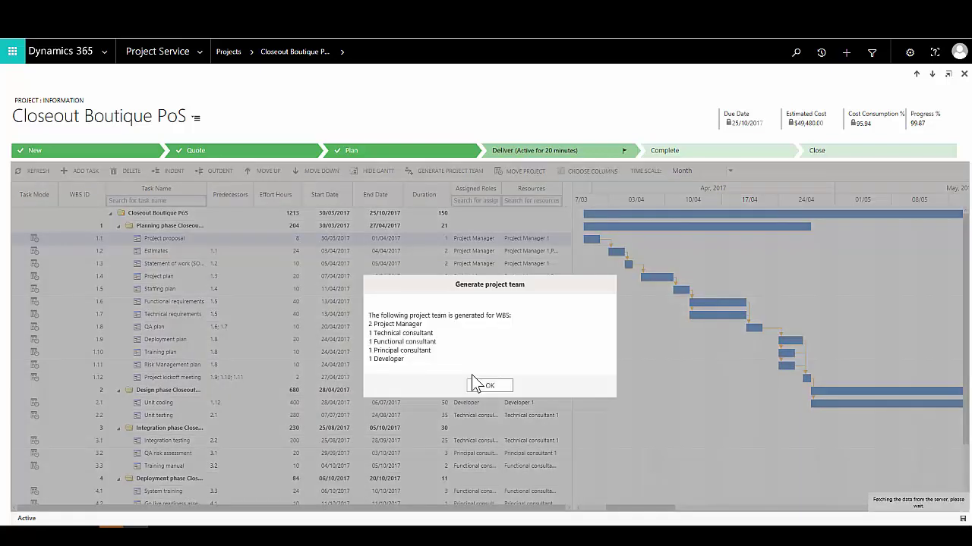
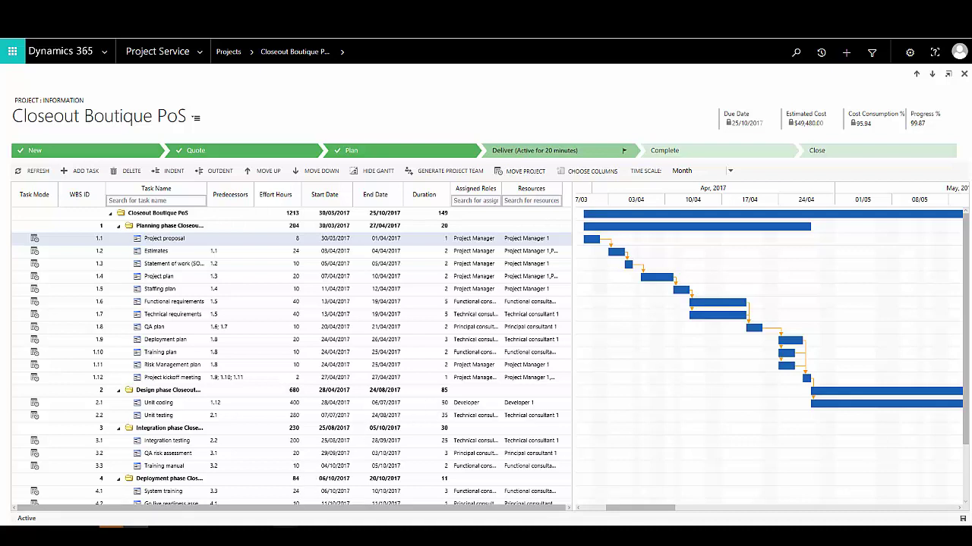
# Step: Switch to Microsoft Project, read in the Closeout Boutique PoS project without linking the plan, and expand its Planning phase
pyautogui.moveTo(285, 527)
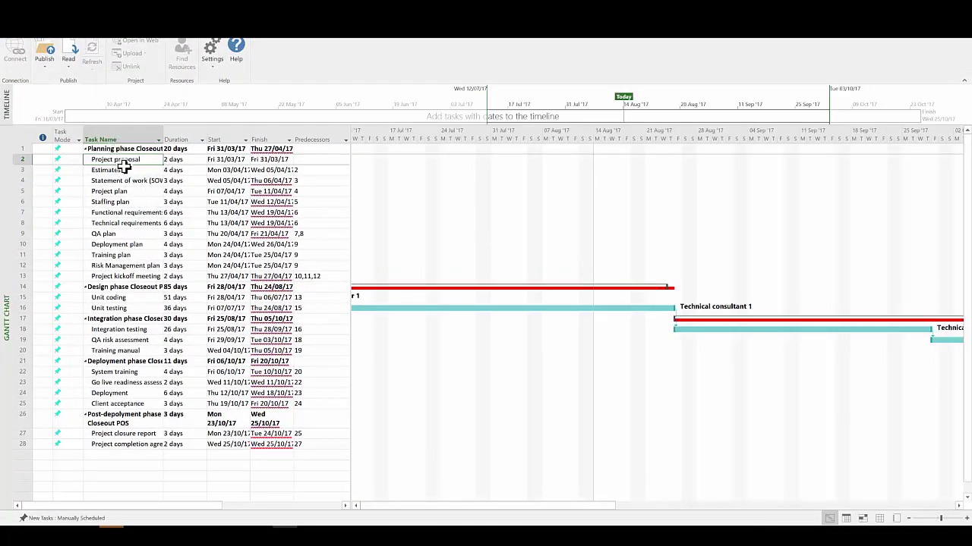
pyautogui.click(68, 70)
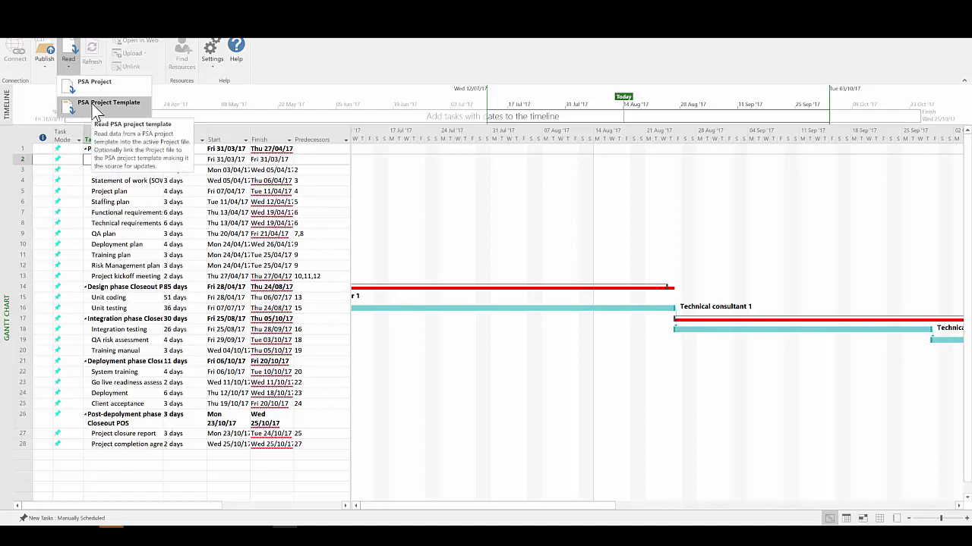
pyautogui.click(96, 84)
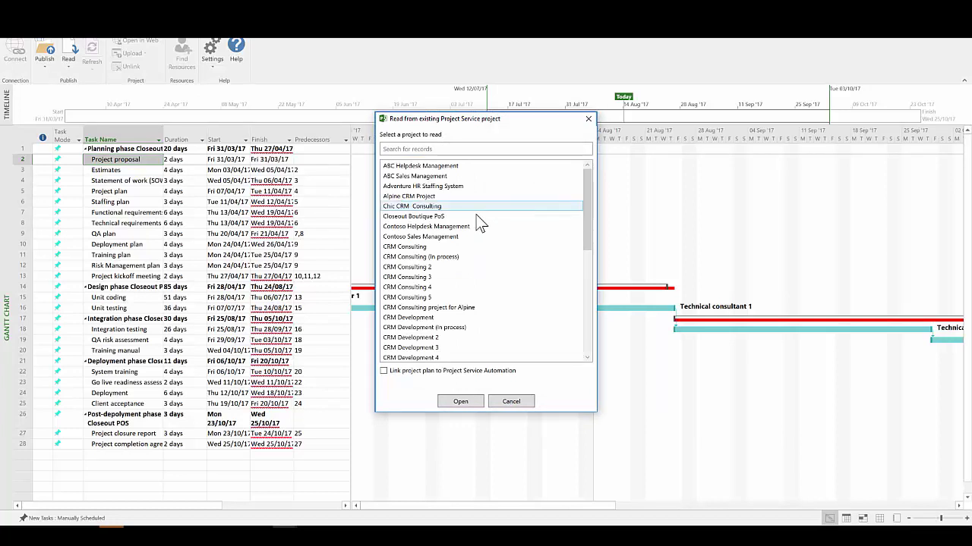
pyautogui.click(454, 218)
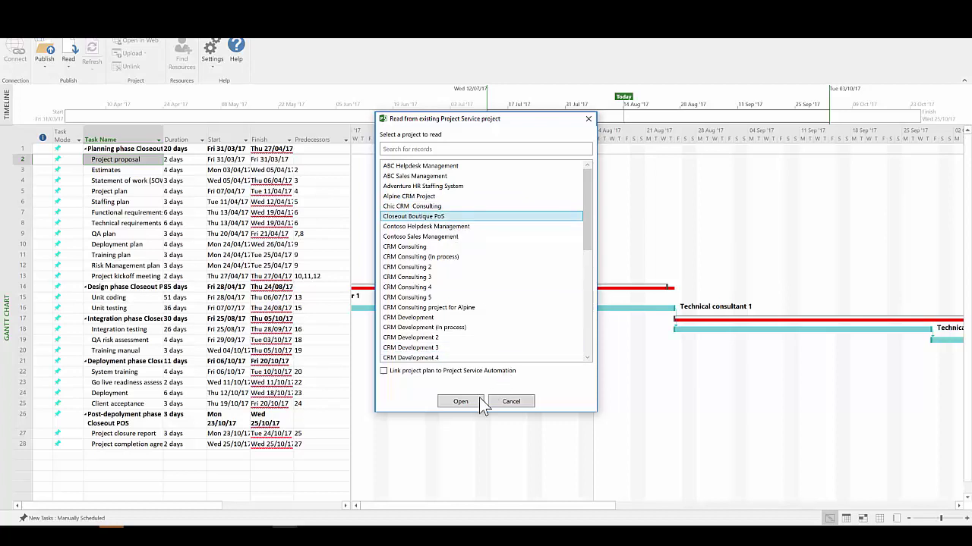
pyautogui.click(384, 371)
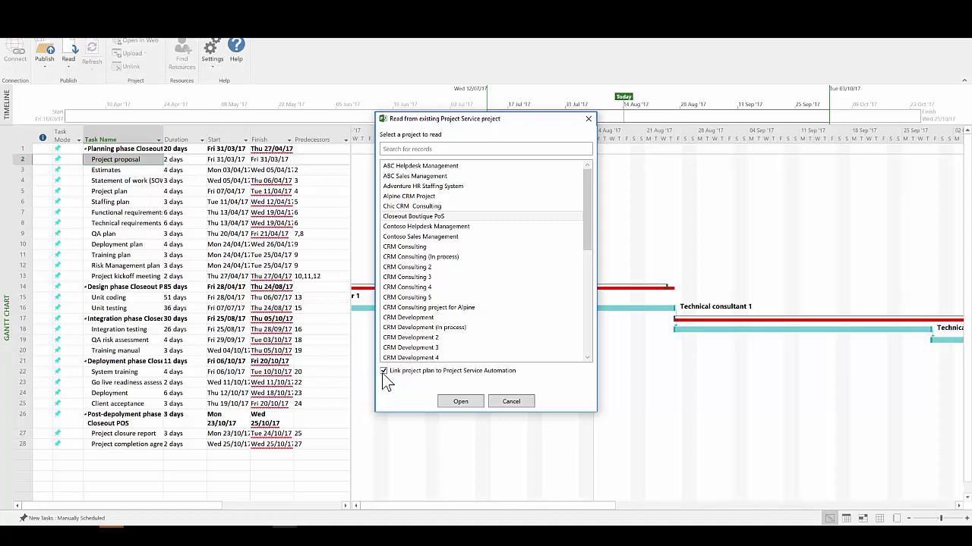
pyautogui.click(382, 372)
pyautogui.click(459, 402)
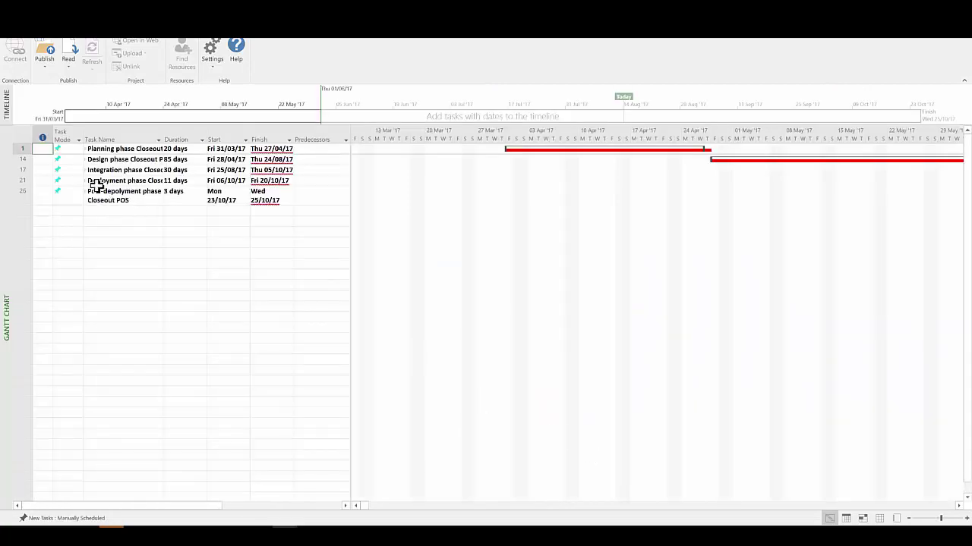
pyautogui.click(86, 149)
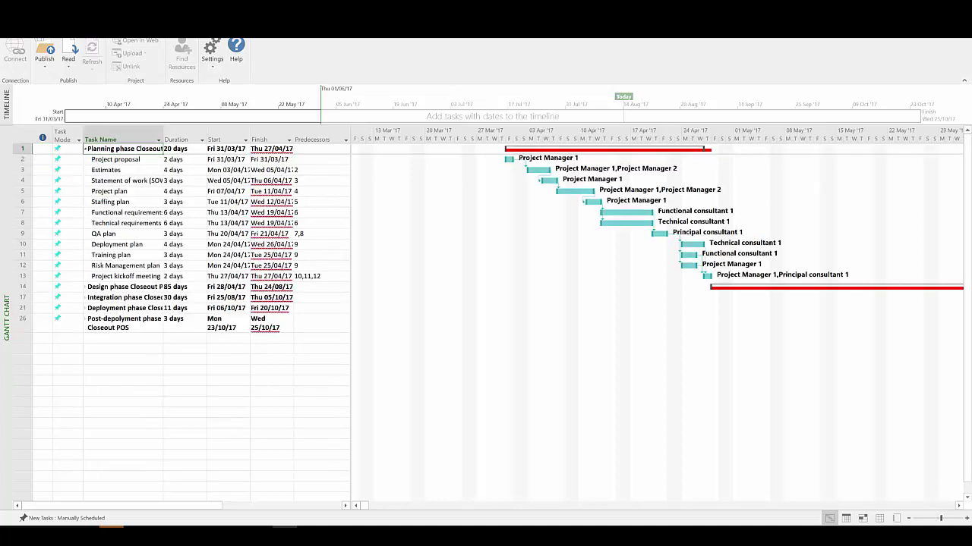
# Step: Expand the Design and Integration phases of the imported plan to view their subtasks
pyautogui.click(86, 290)
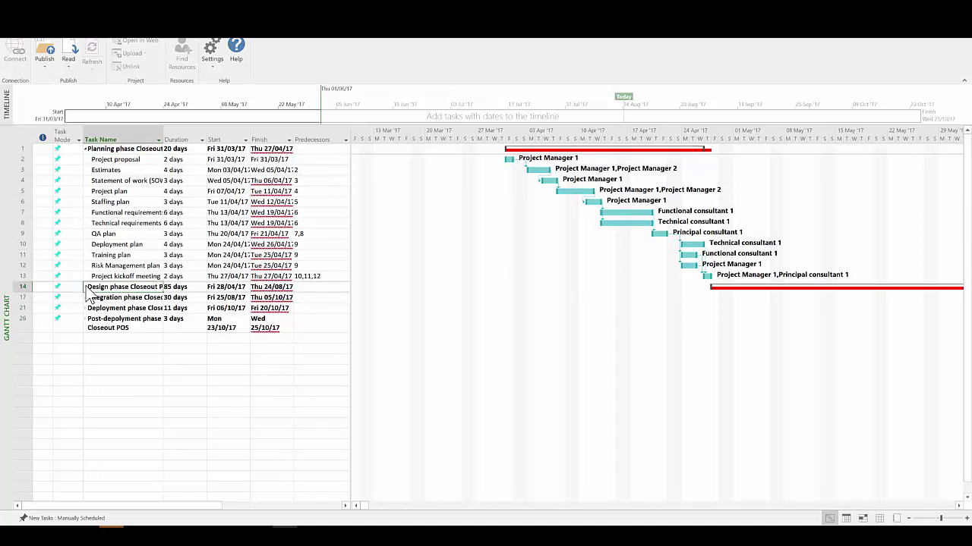
pyautogui.click(91, 319)
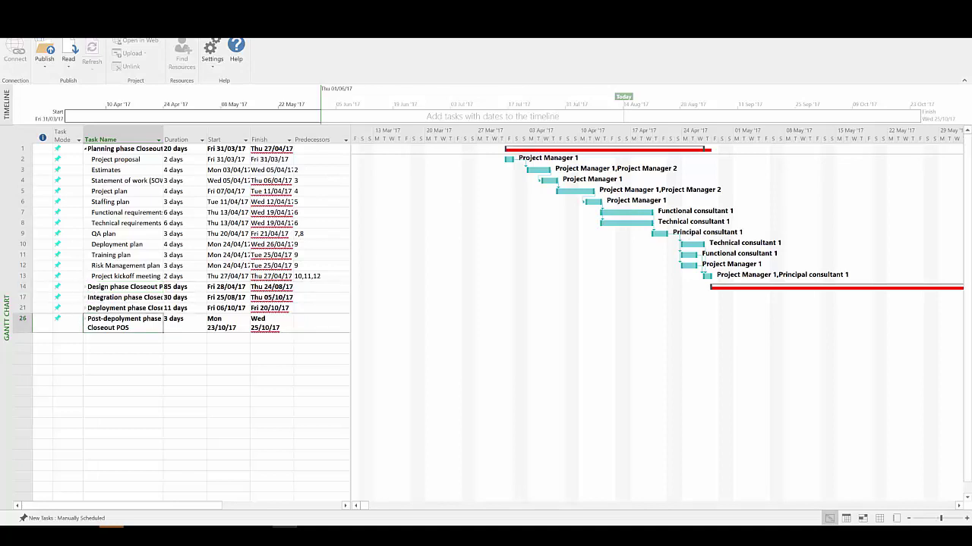
pyautogui.click(85, 287)
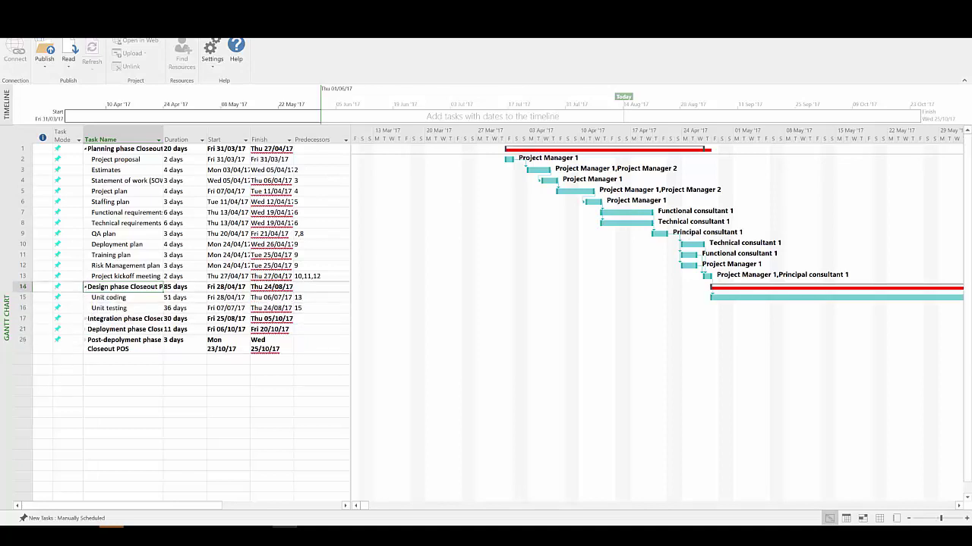
pyautogui.click(85, 319)
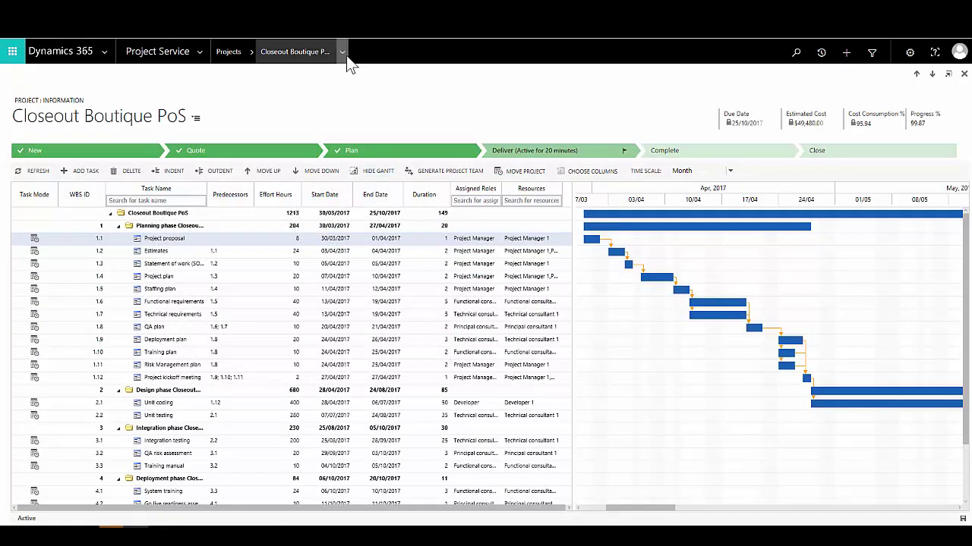
# Step: Switch to Dynamics 365, open the Closeout Boutique PoS project's team members and start a hard booking for the generic functional consultant
pyautogui.click(342, 53)
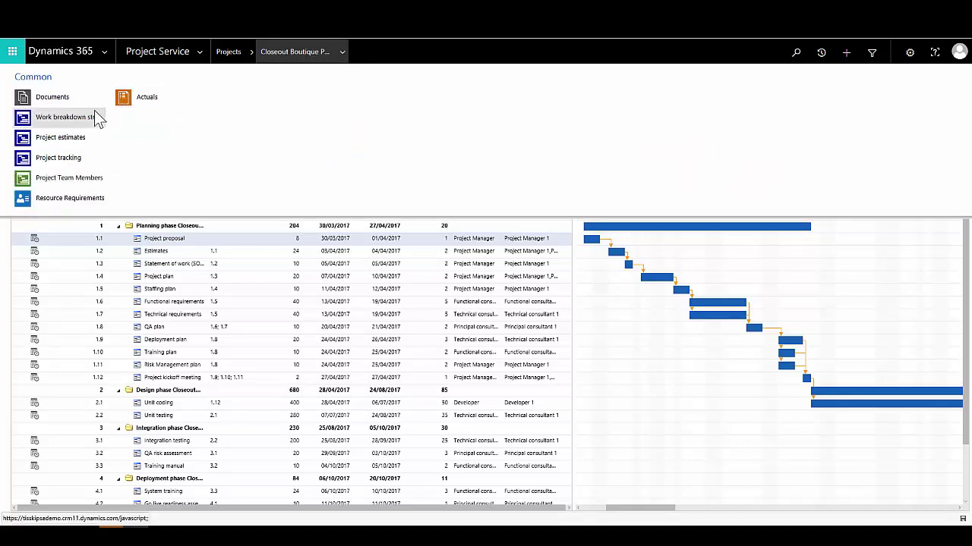
pyautogui.click(80, 181)
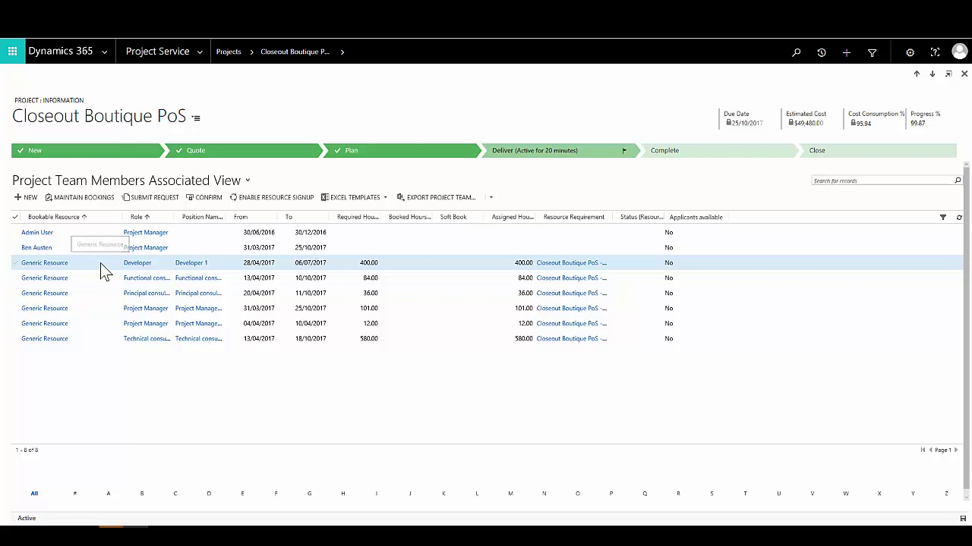
pyautogui.click(101, 265)
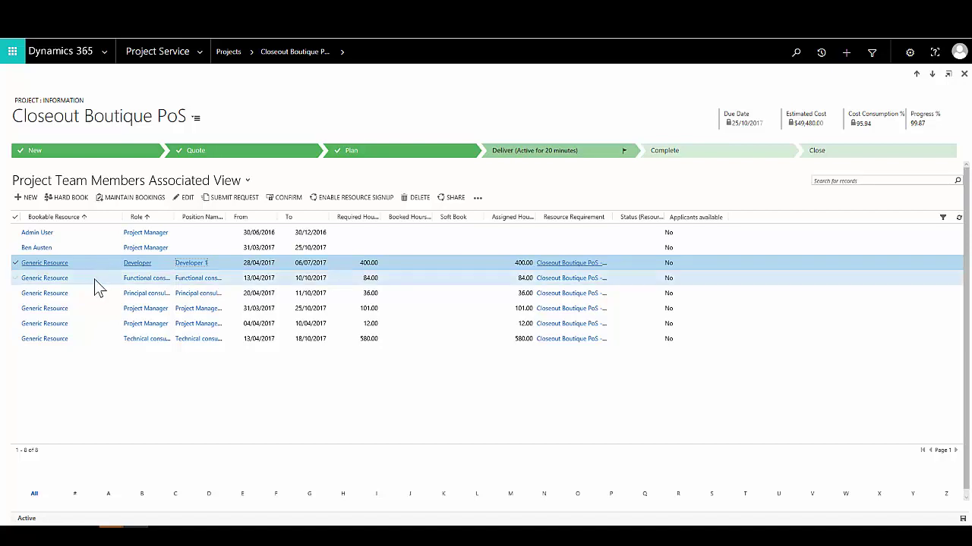
pyautogui.click(16, 264)
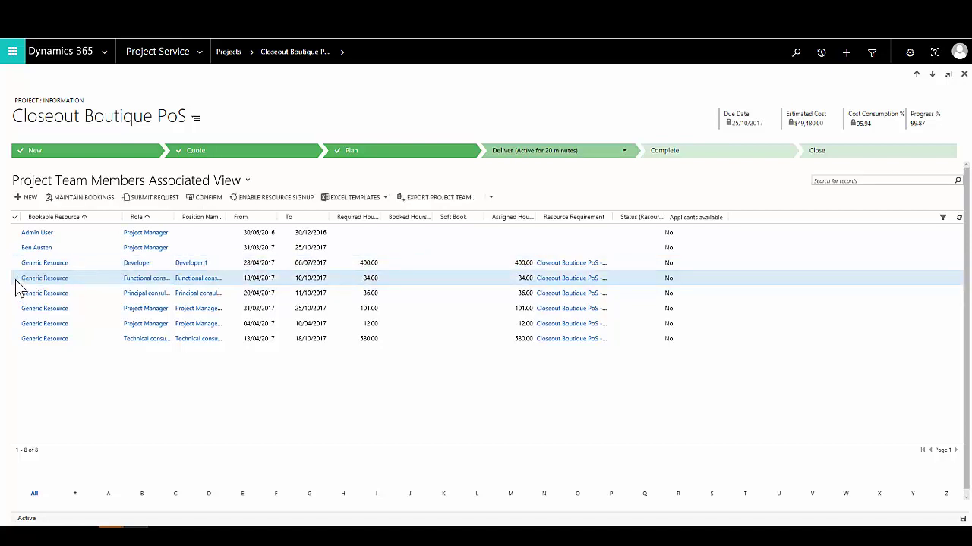
pyautogui.click(15, 277)
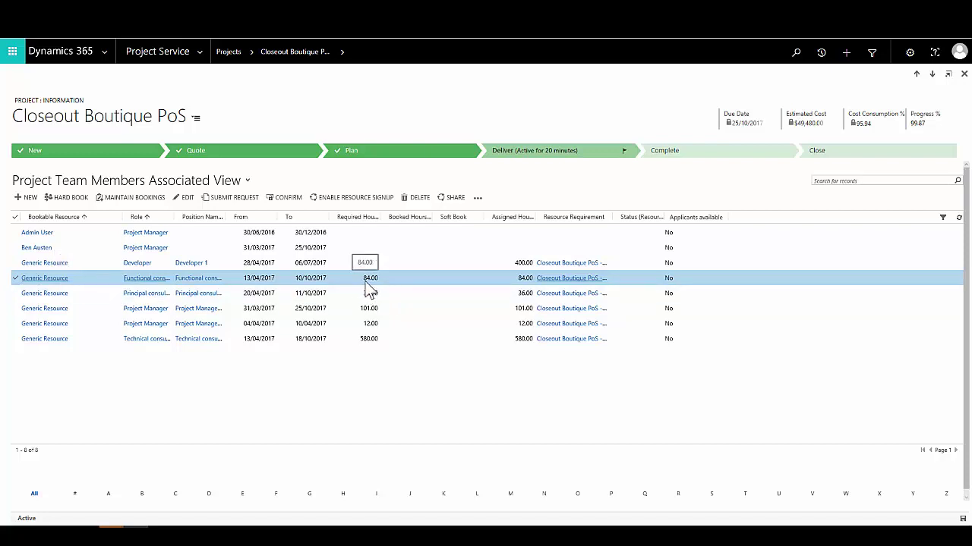
pyautogui.click(68, 198)
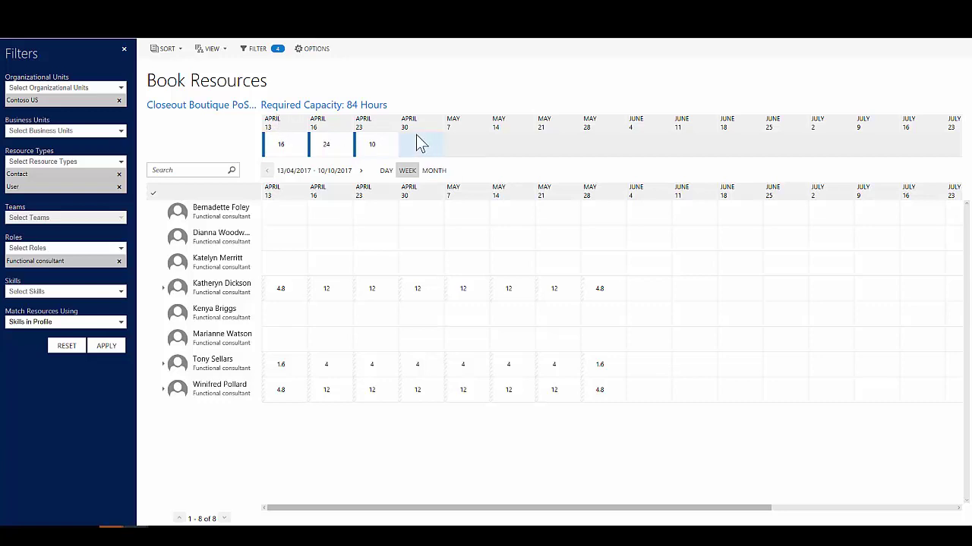
# Step: Compare the required capacity and resource bookings by month, week and day, finishing in the weekly view
pyautogui.click(434, 171)
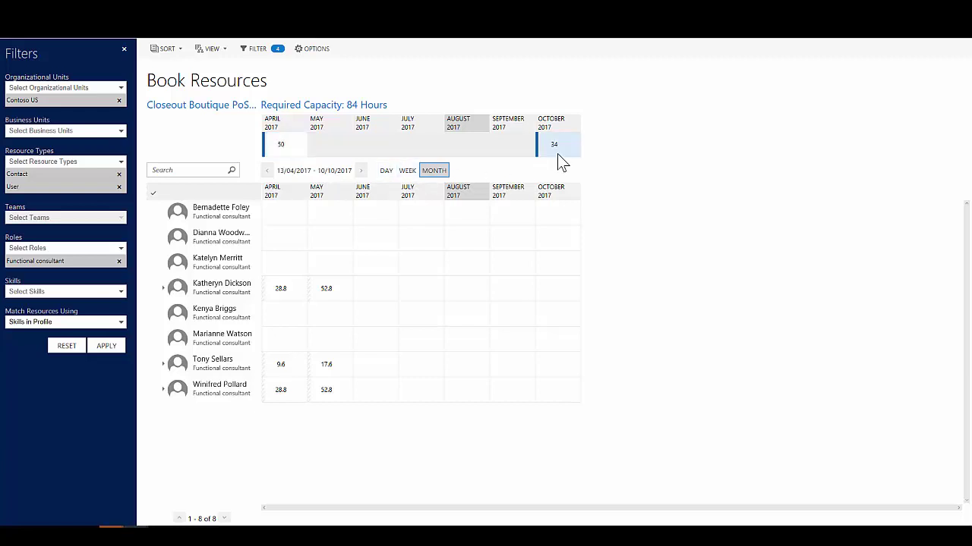
pyautogui.click(407, 172)
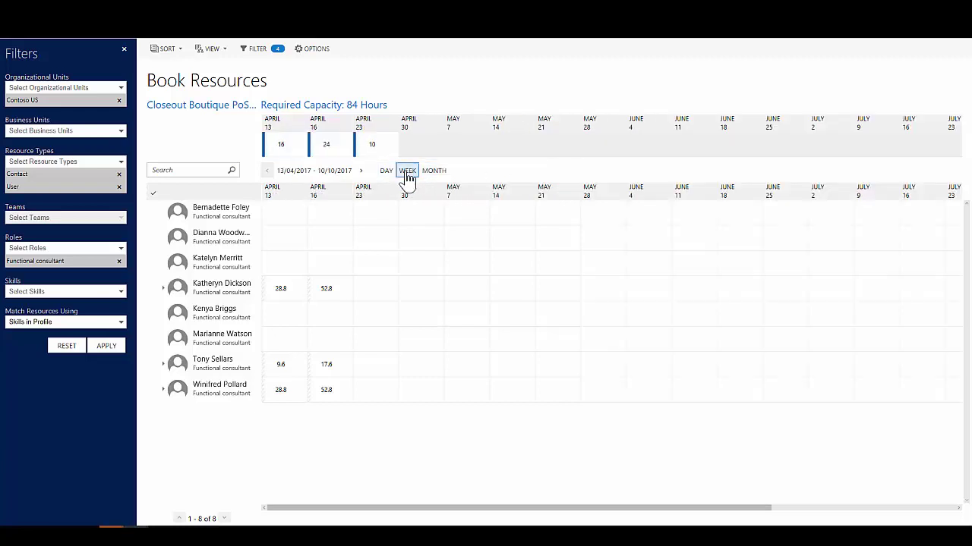
pyautogui.click(385, 171)
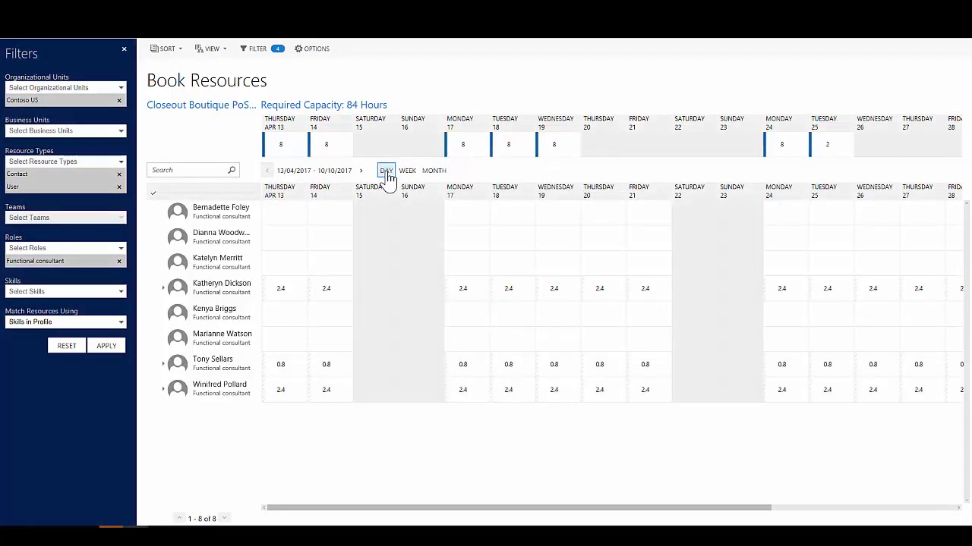
pyautogui.click(407, 172)
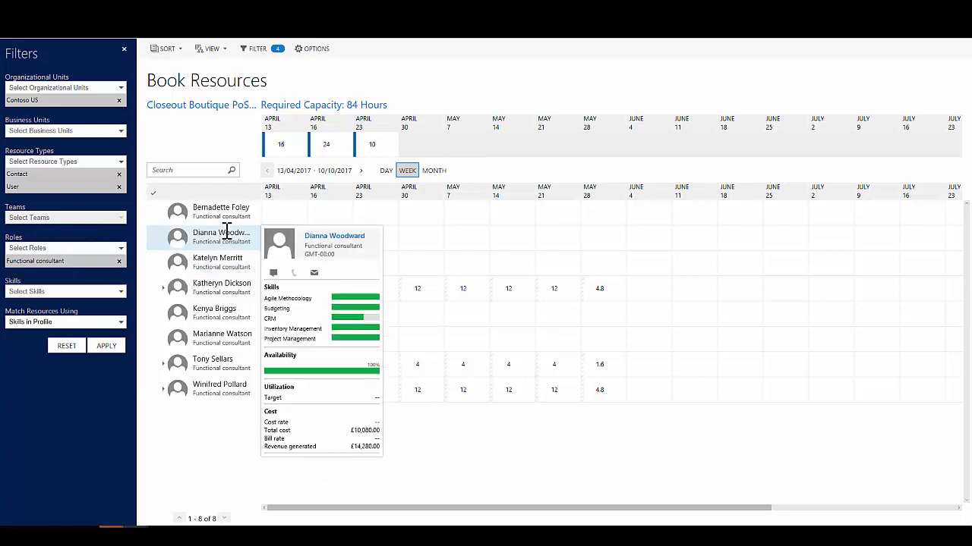
# Step: Review the functional consultants' profile details and check which project the fourth-listed consultant is booked on
pyautogui.moveTo(243, 213)
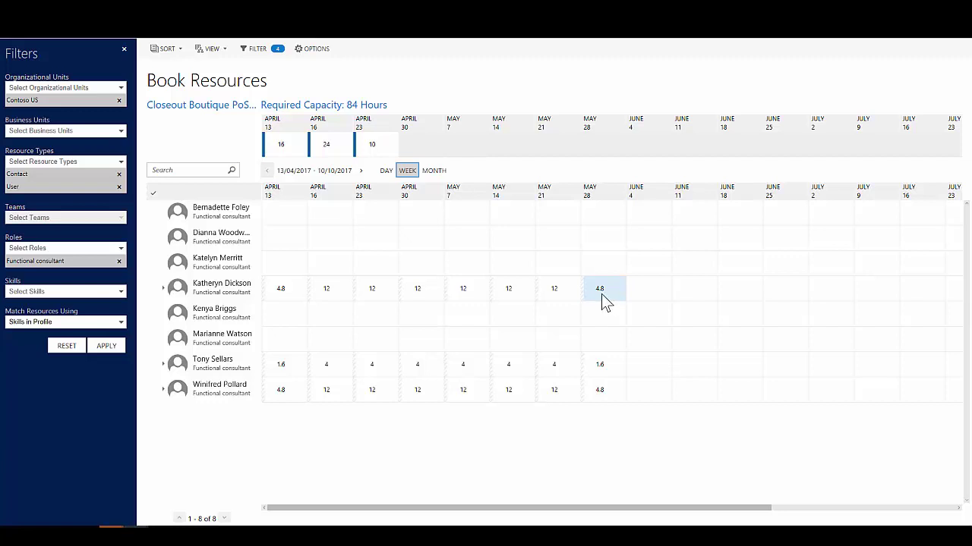
pyautogui.click(162, 292)
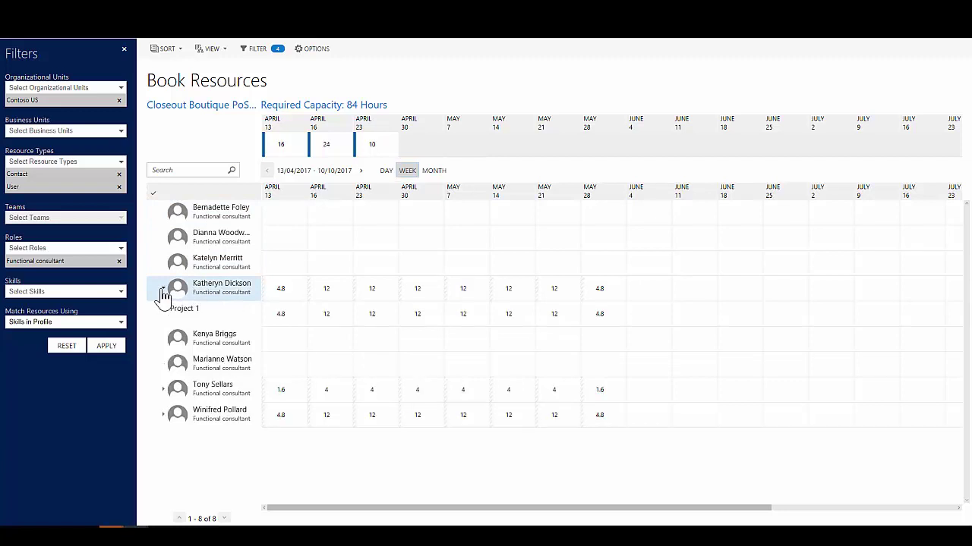
pyautogui.click(162, 291)
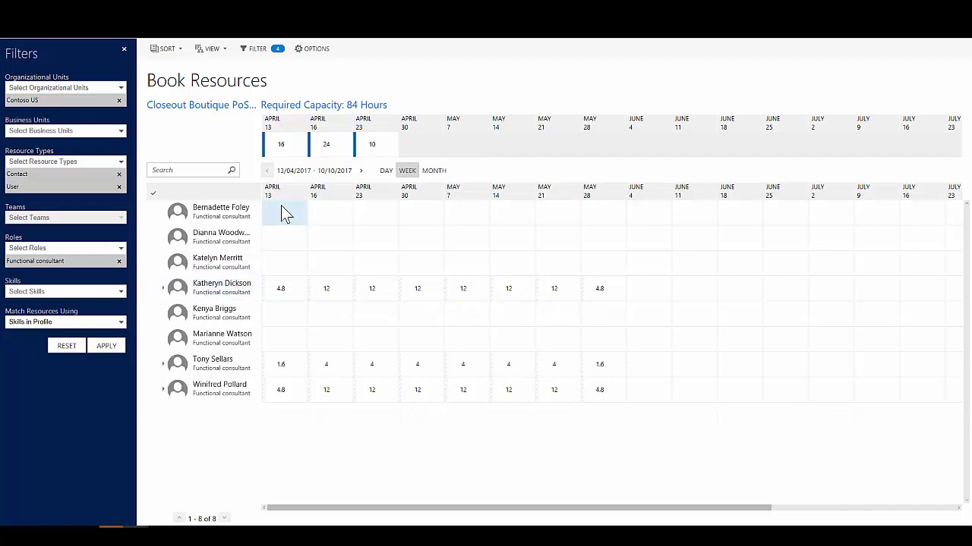
# Step: Check the first-listed functional consultant's profile and book that resource for the requirement
pyautogui.moveTo(225, 227)
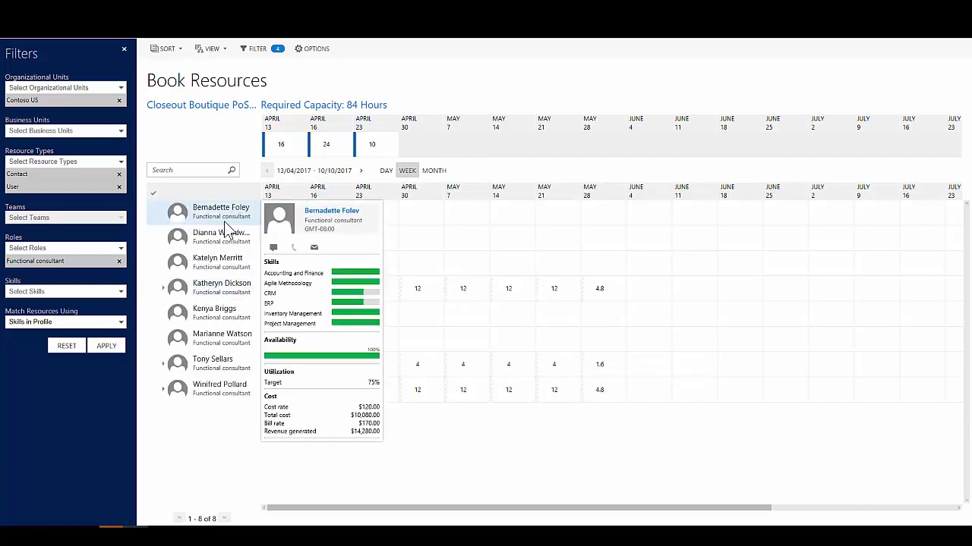
pyautogui.click(224, 221)
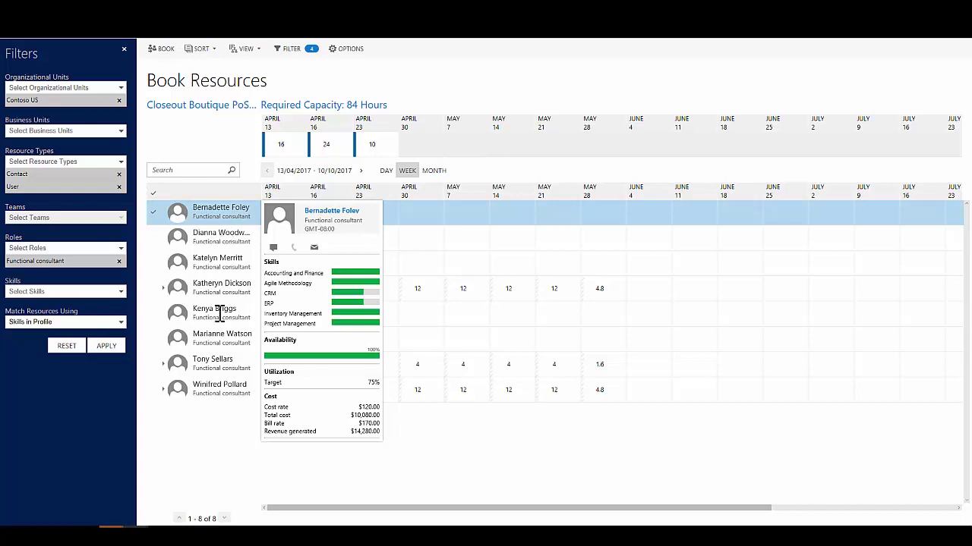
pyautogui.click(162, 48)
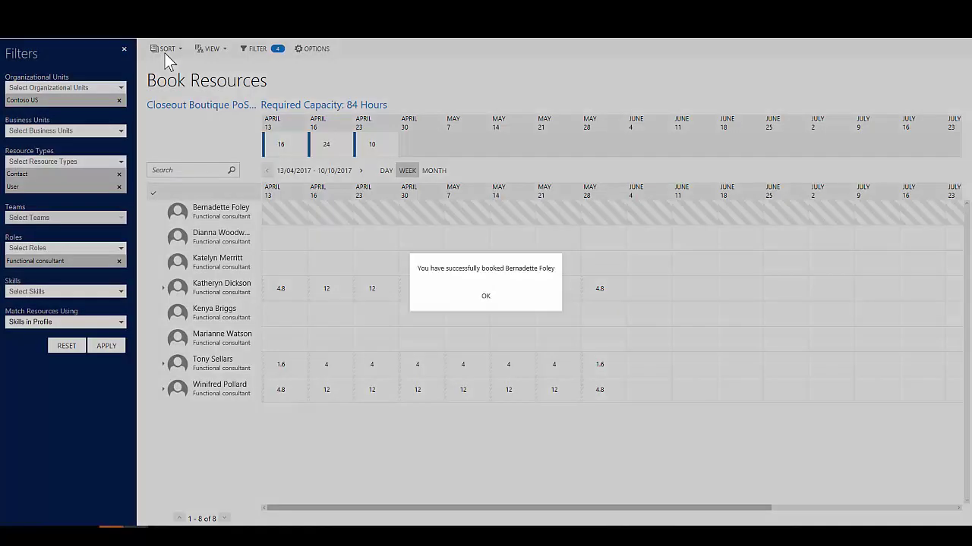
pyautogui.click(483, 295)
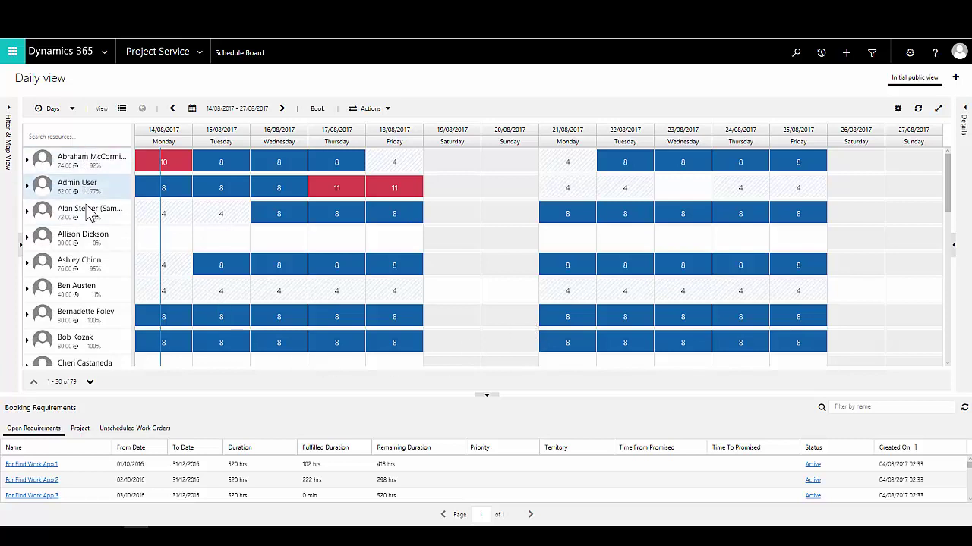
# Step: On the Schedule Board's daily view, examine resource profiles and the project bookings of the first-listed resource
pyautogui.click(84, 317)
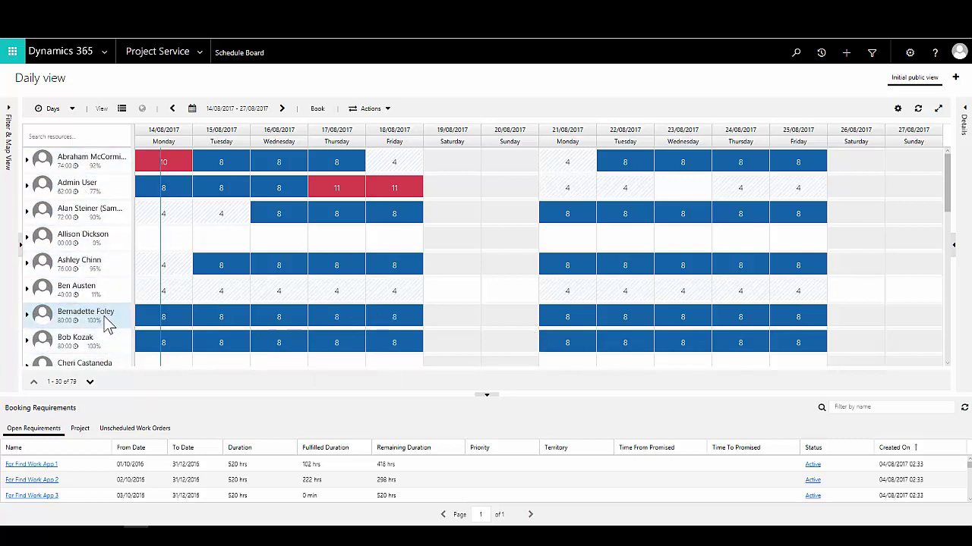
pyautogui.moveTo(114, 173)
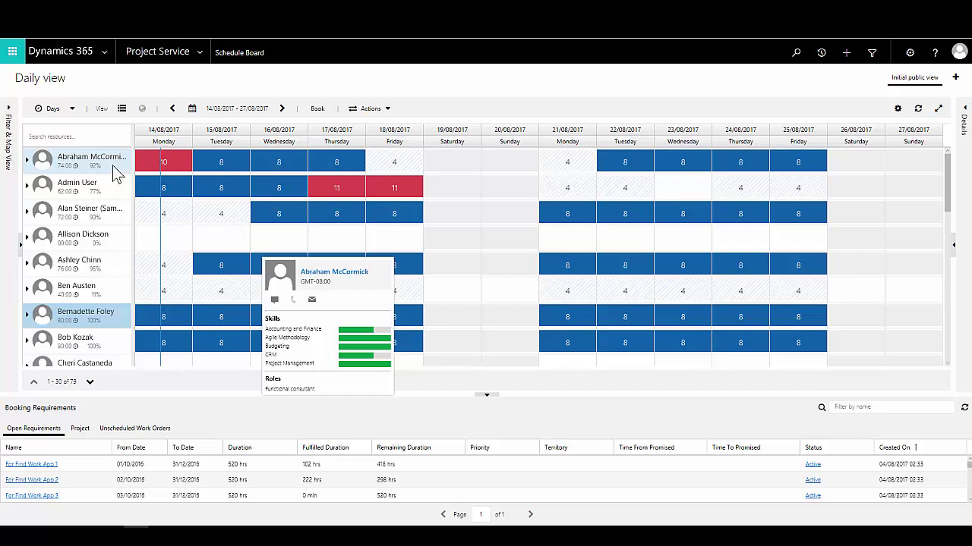
pyautogui.moveTo(106, 195)
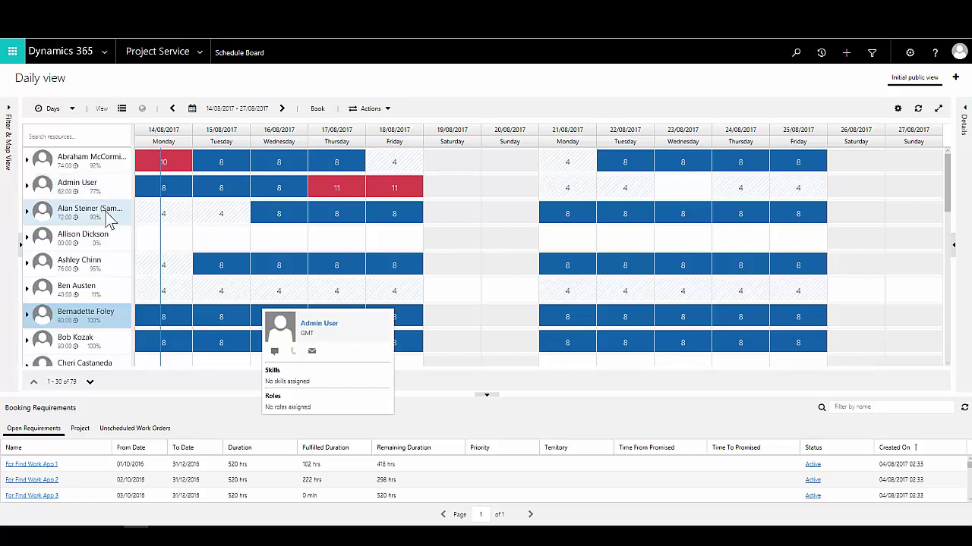
pyautogui.moveTo(109, 218)
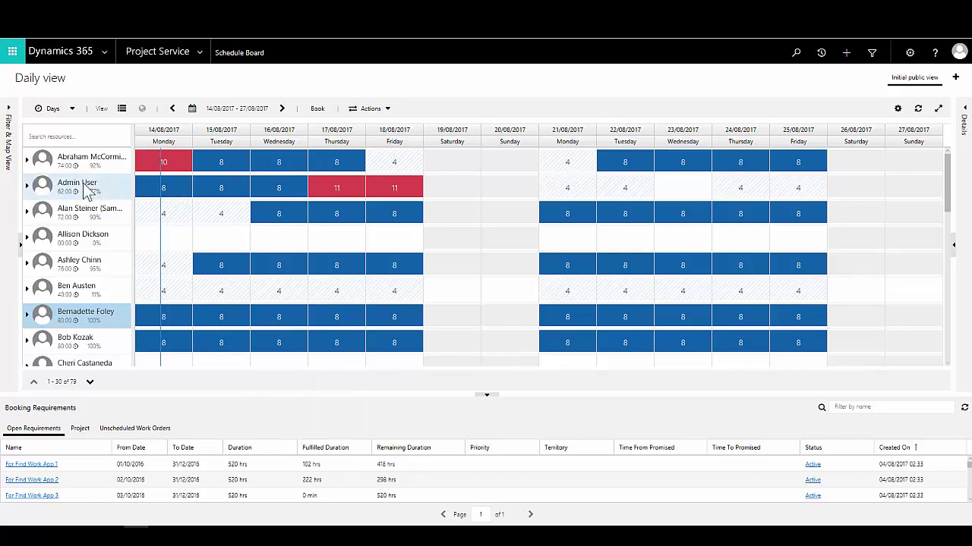
pyautogui.click(27, 160)
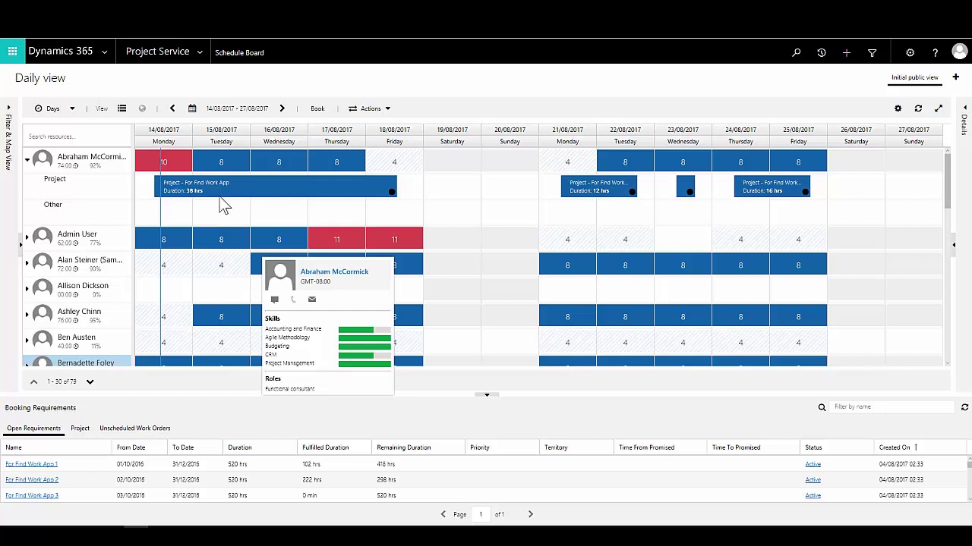
pyautogui.click(27, 161)
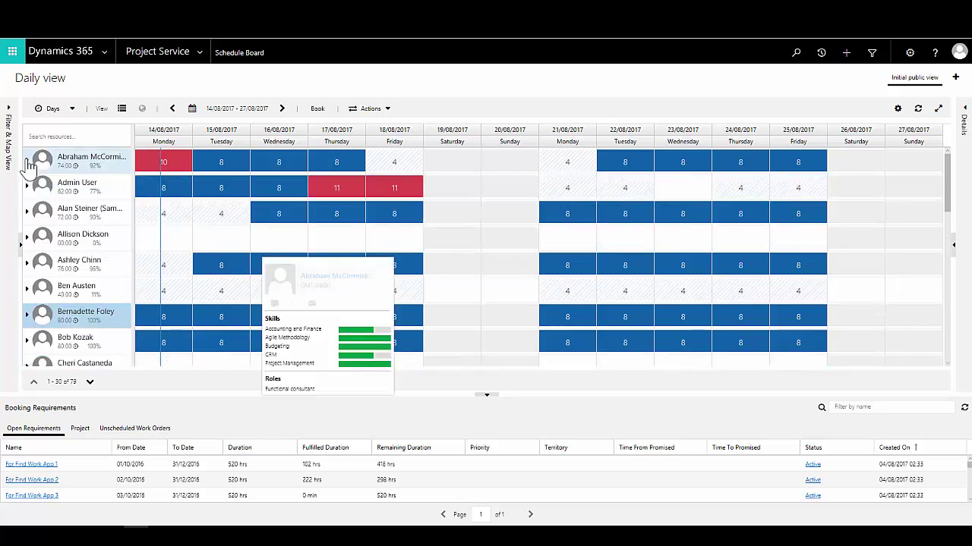
# Step: Open Bookings and Tasks and view the daily hours of the For Find Work App booking
pyautogui.click(199, 59)
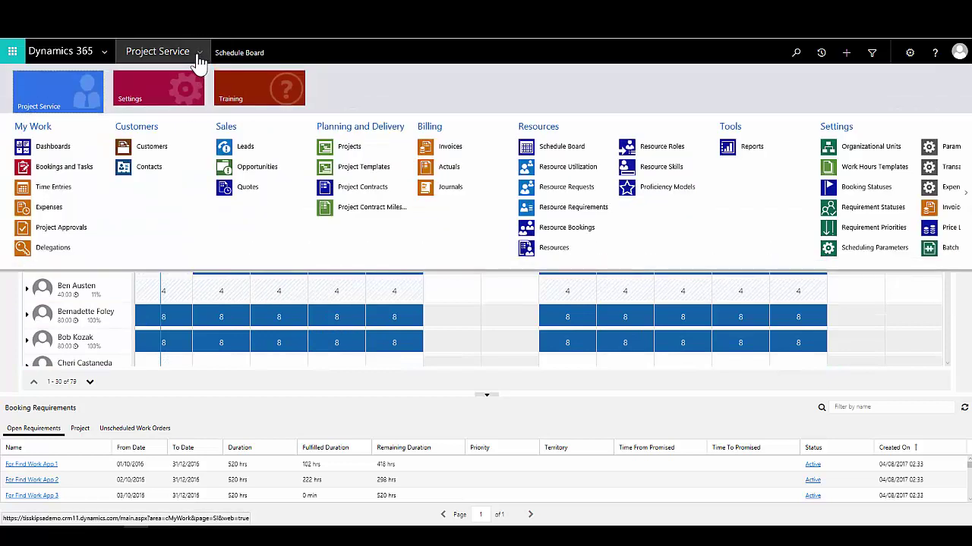
pyautogui.click(85, 172)
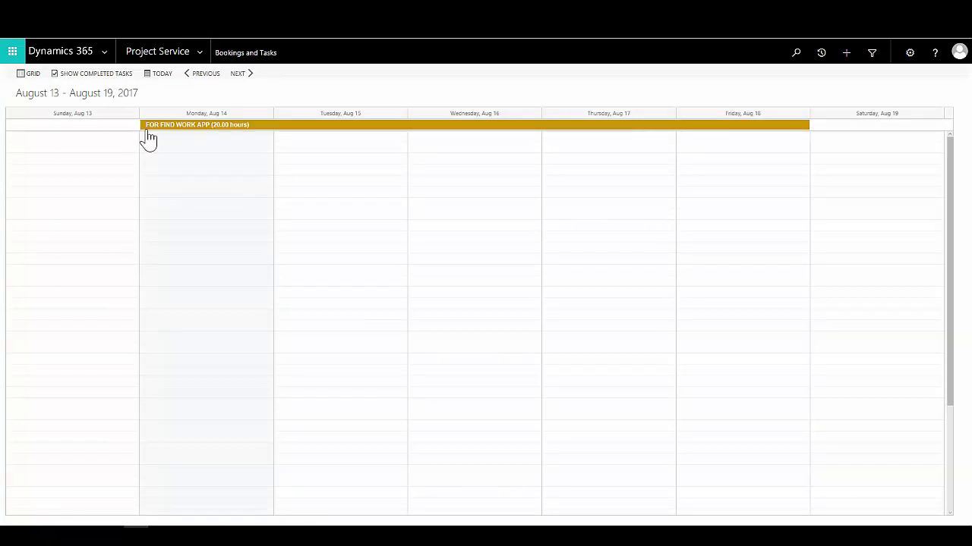
pyautogui.moveTo(152, 135)
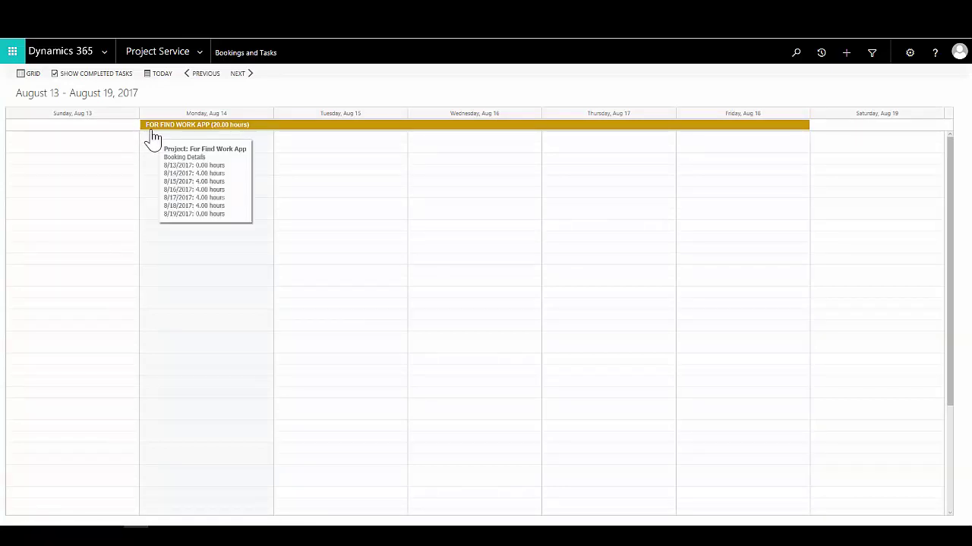
pyautogui.click(151, 129)
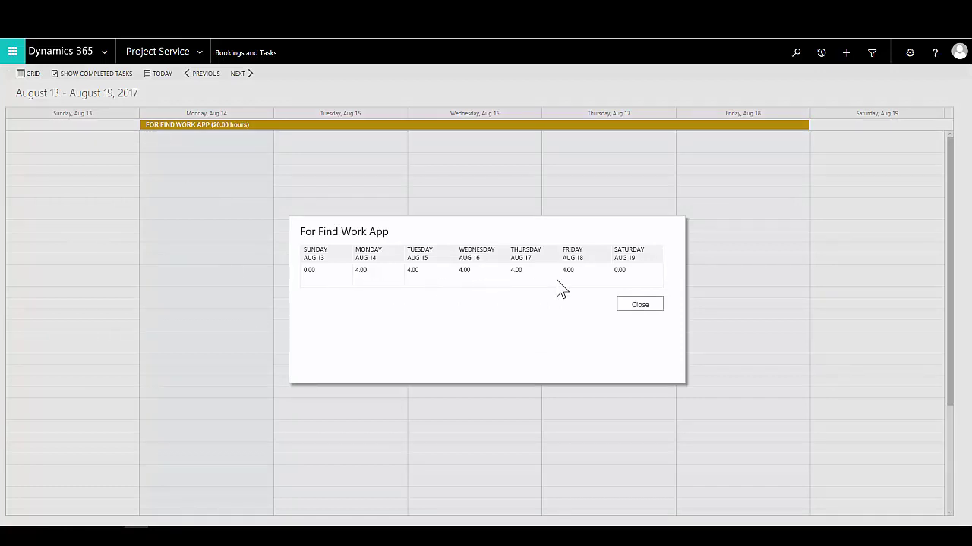
pyautogui.click(640, 304)
pyautogui.moveTo(202, 131)
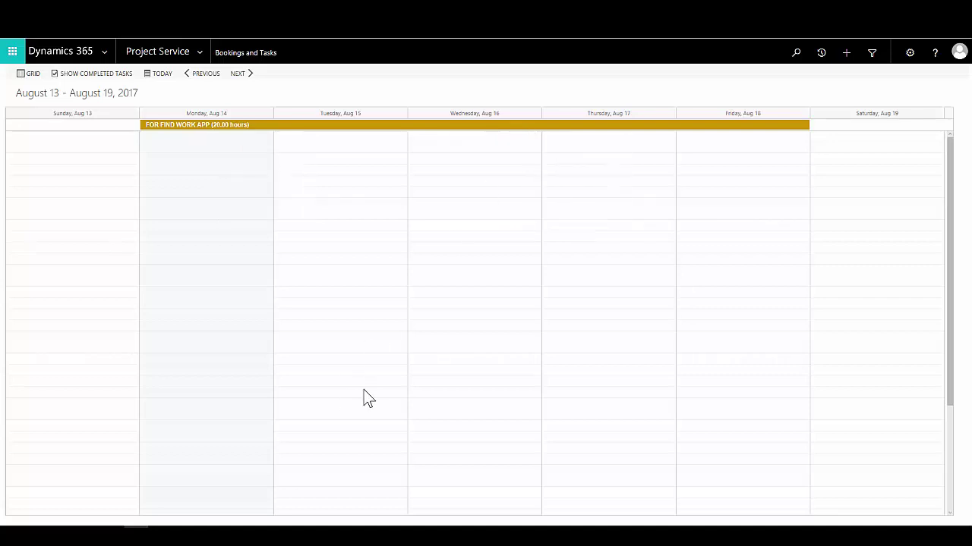
# Step: Open Time Entries and start a new entry for Monday, August 14, 2017 with a duration of 08:00
pyautogui.click(200, 53)
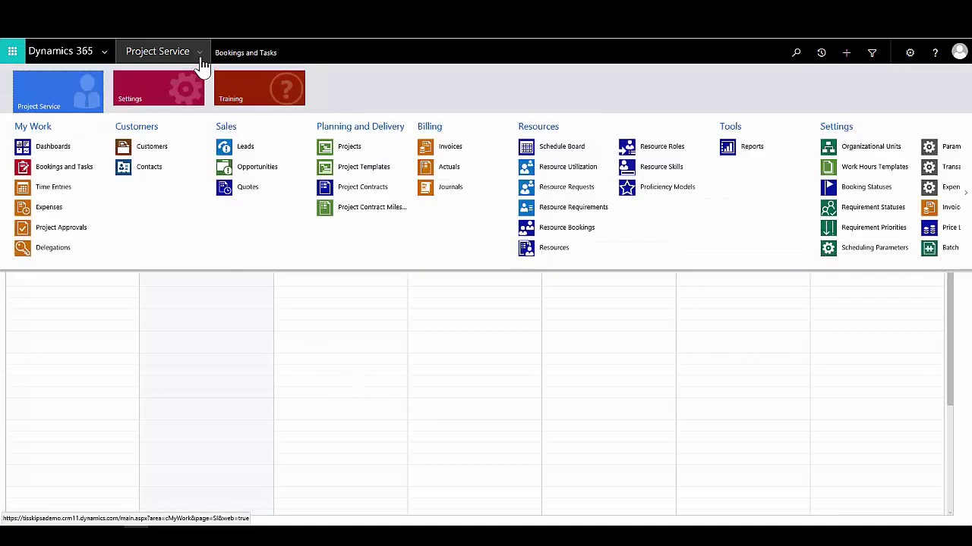
pyautogui.click(65, 193)
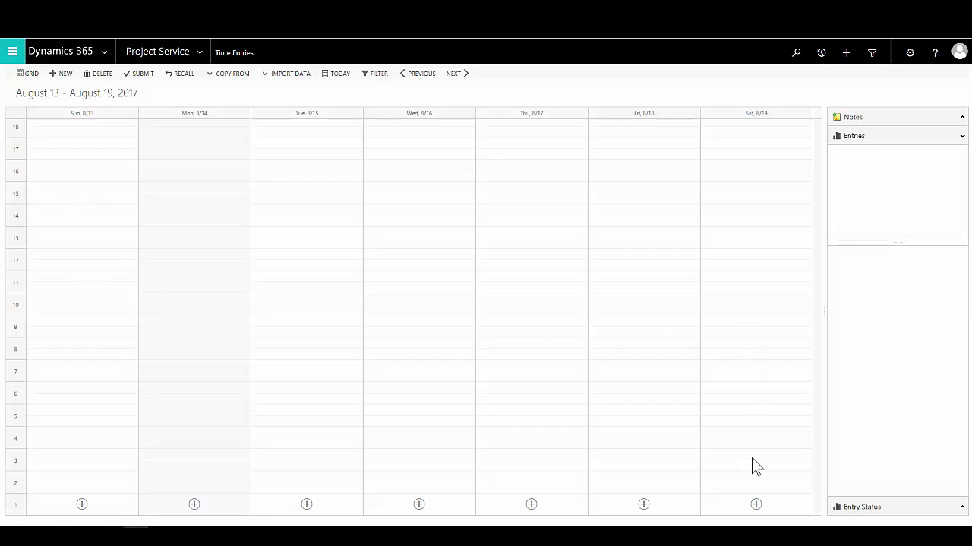
pyautogui.click(194, 505)
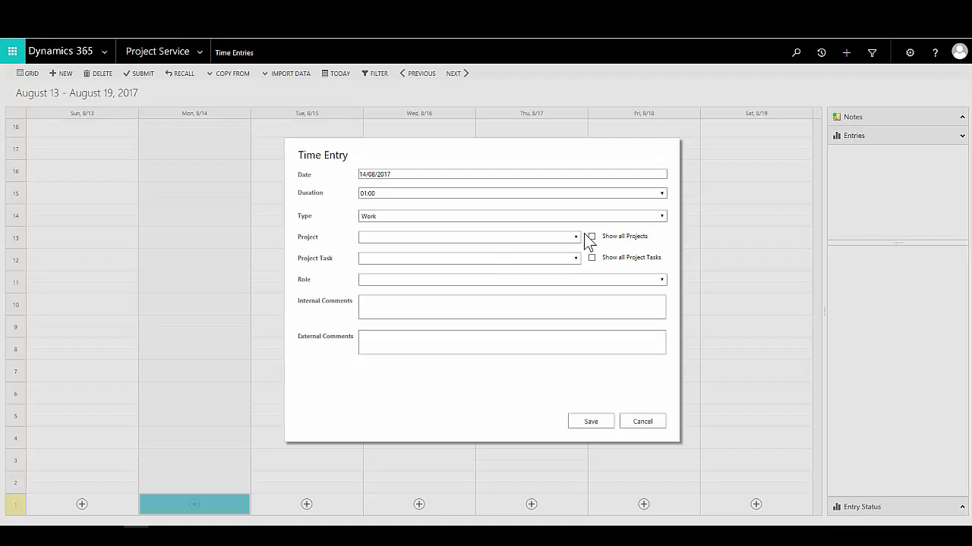
pyautogui.click(367, 193)
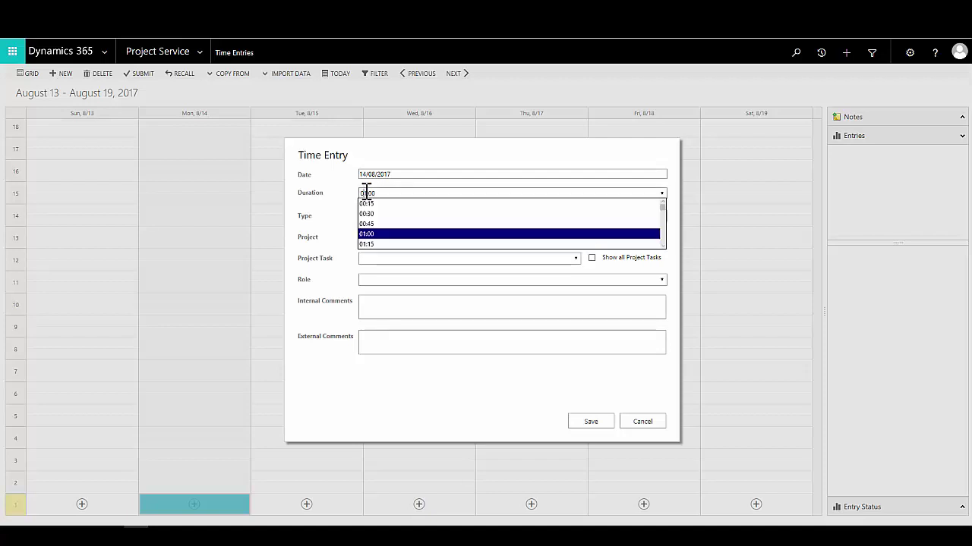
pyautogui.write('0')
pyautogui.press('Return')
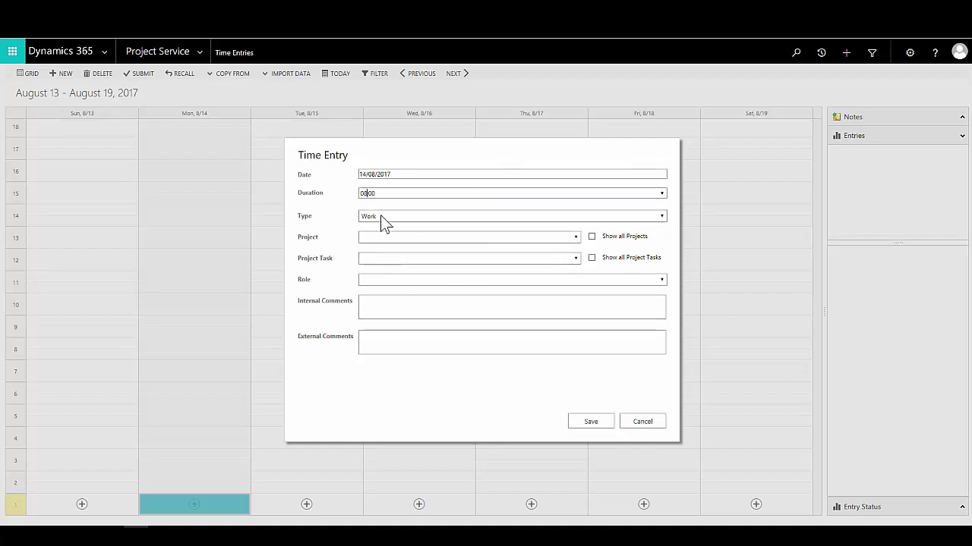
# Step: Set the time entry's type to Work and its project to Closeout Boutique PoS
pyautogui.click(416, 218)
pyautogui.click(410, 232)
pyautogui.click(576, 237)
pyautogui.click(419, 246)
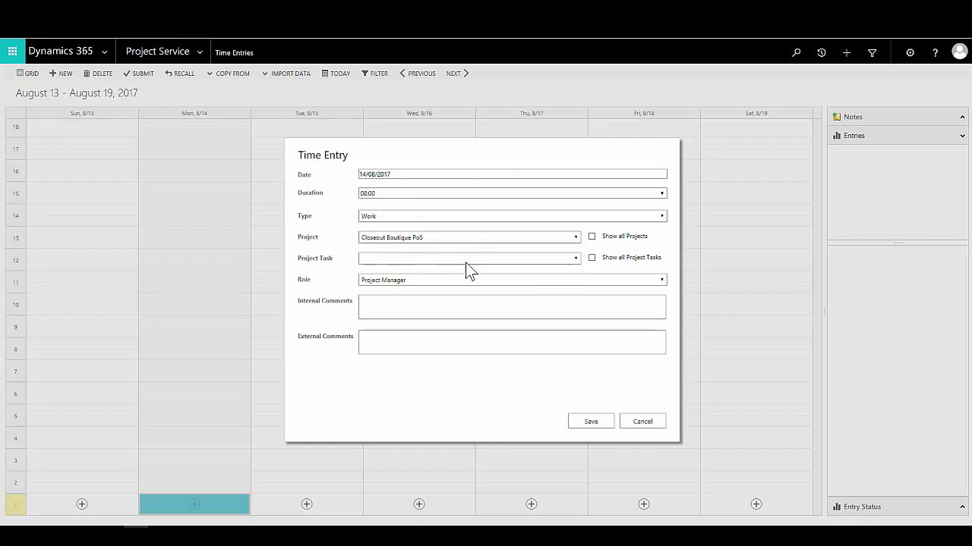
# Step: Show all project tasks, assign the entry to Go live readiness assessment, and save it
pyautogui.click(577, 257)
pyautogui.click(592, 257)
pyautogui.click(575, 257)
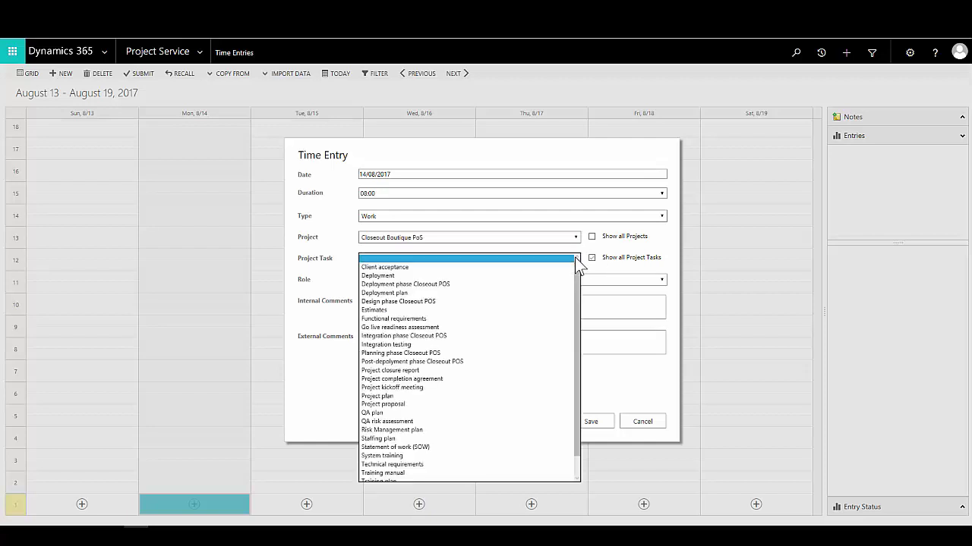
pyautogui.click(433, 328)
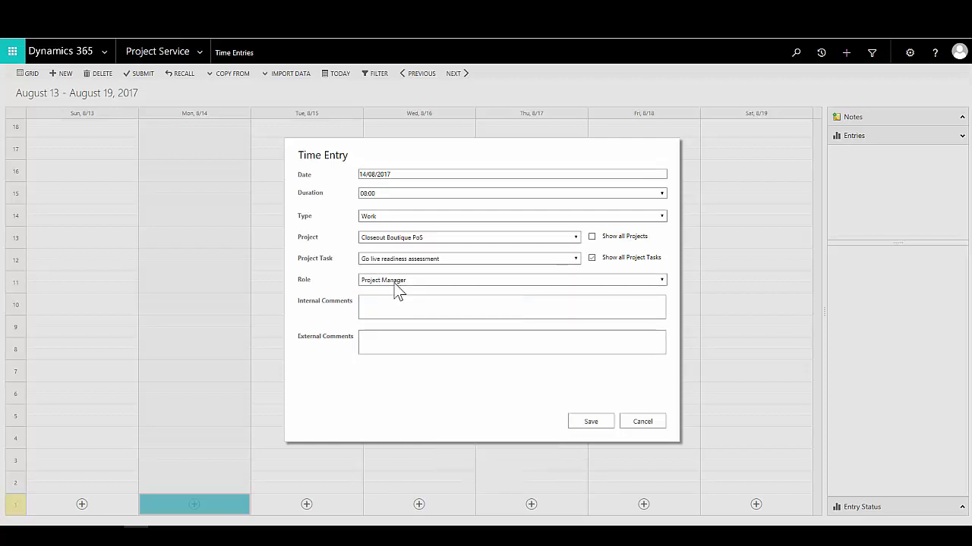
pyautogui.click(593, 423)
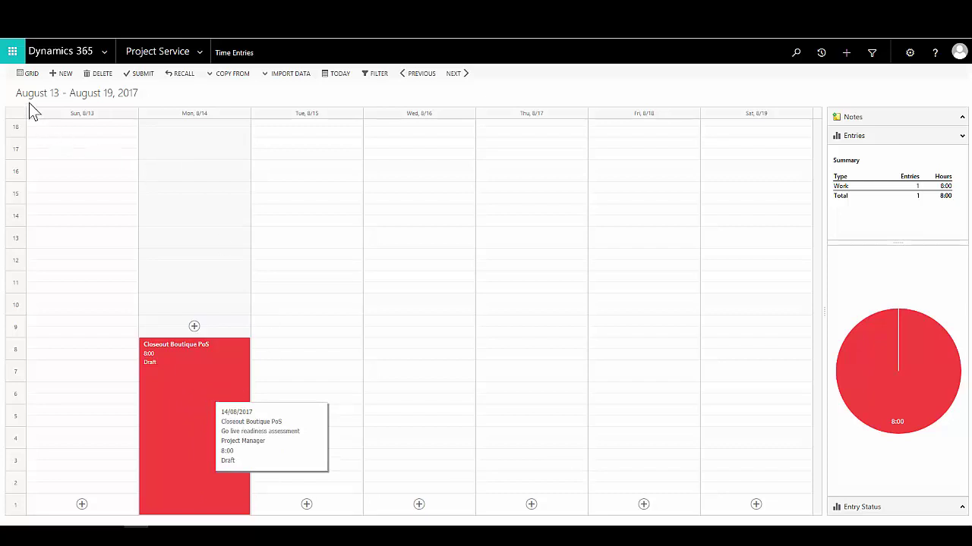
# Step: In the weekly grid, enter 8 hours for Tuesday and Wednesday and 4 hours for Thursday and Friday, then return to the calendar view
pyautogui.click(30, 75)
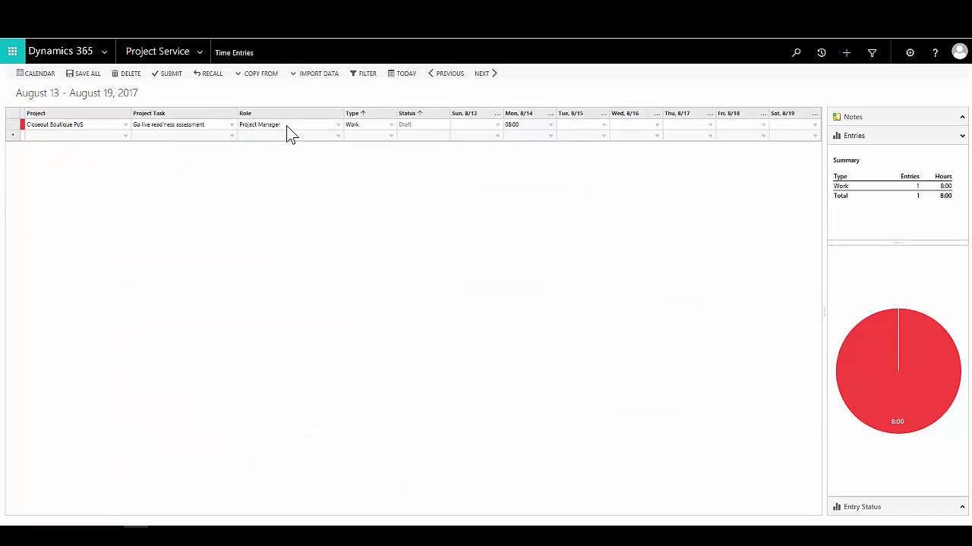
pyautogui.click(577, 126)
pyautogui.write('8')
pyautogui.click(641, 127)
pyautogui.click(692, 131)
pyautogui.write('4')
pyautogui.click(744, 132)
pyautogui.write('4')
pyautogui.click(707, 224)
pyautogui.click(36, 73)
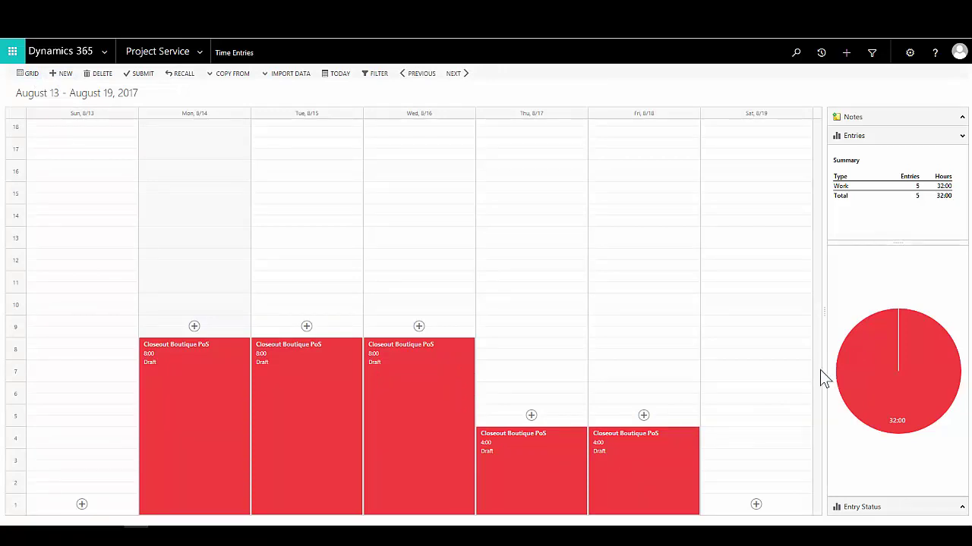
# Step: Submit all draft time entries for the week of August 13 to August 19, 2017
pyautogui.click(140, 80)
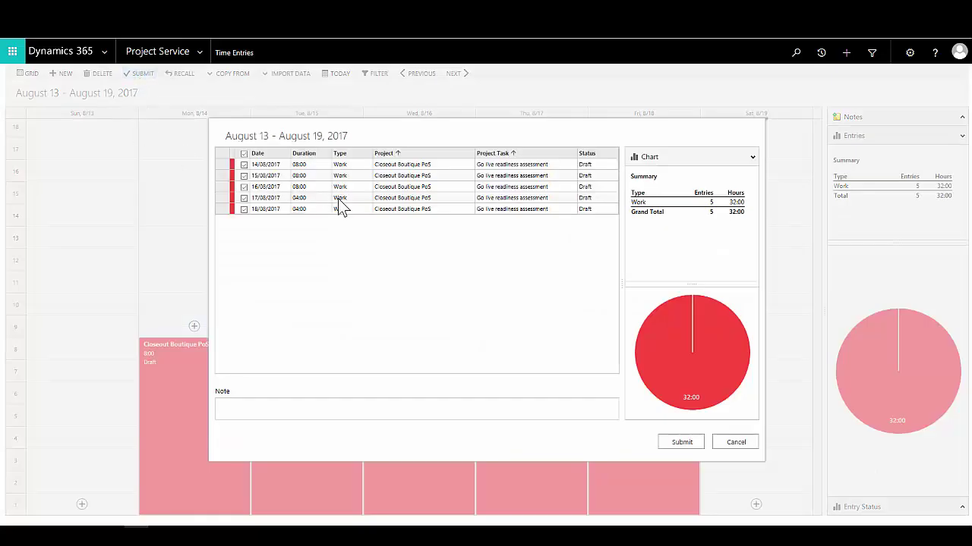
pyautogui.click(681, 443)
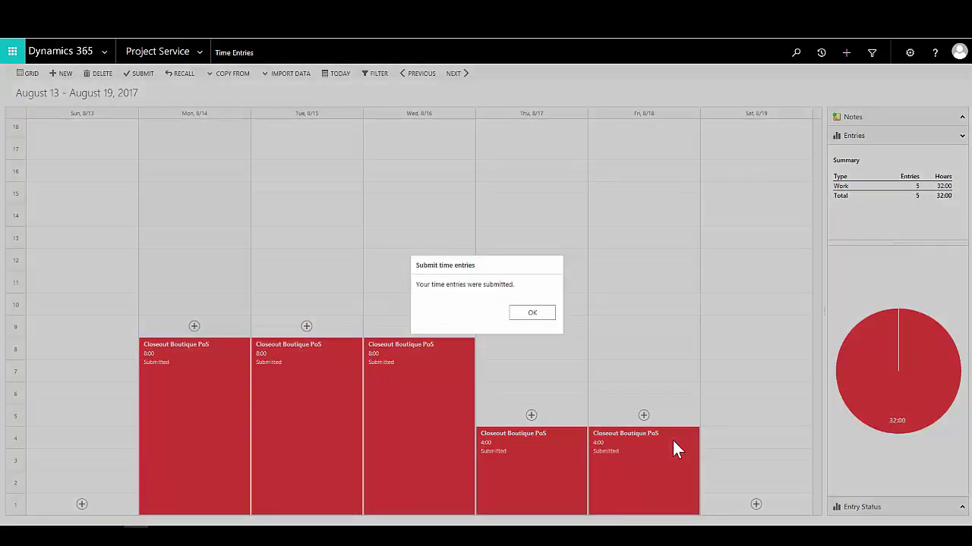
pyautogui.click(531, 314)
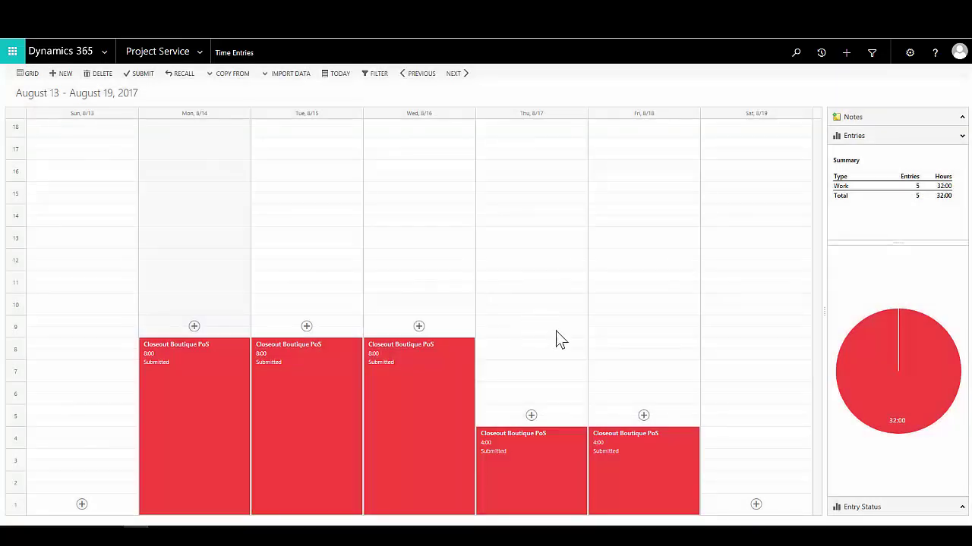
# Step: Open Project Approvals and approve all the submitted Closeout Boutique PoS time entries
pyautogui.click(199, 52)
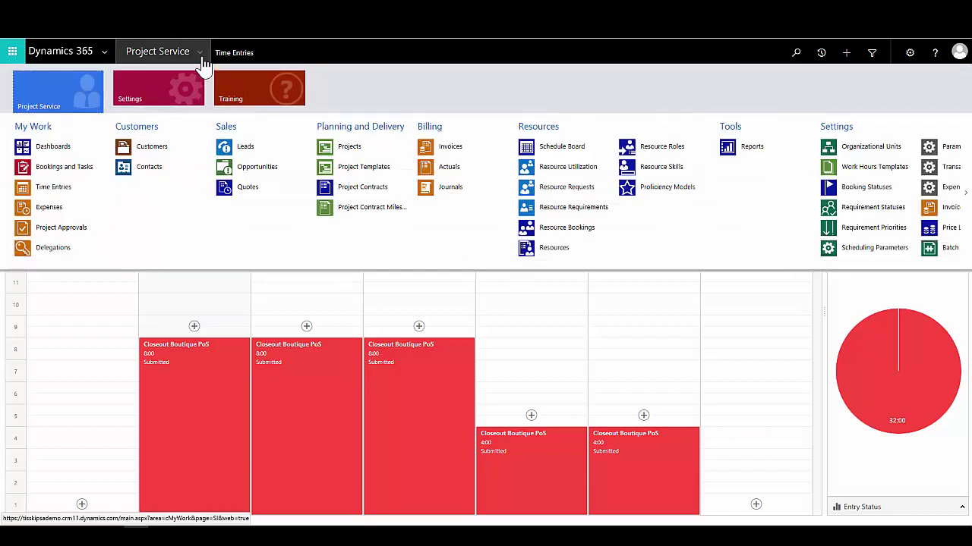
pyautogui.click(69, 232)
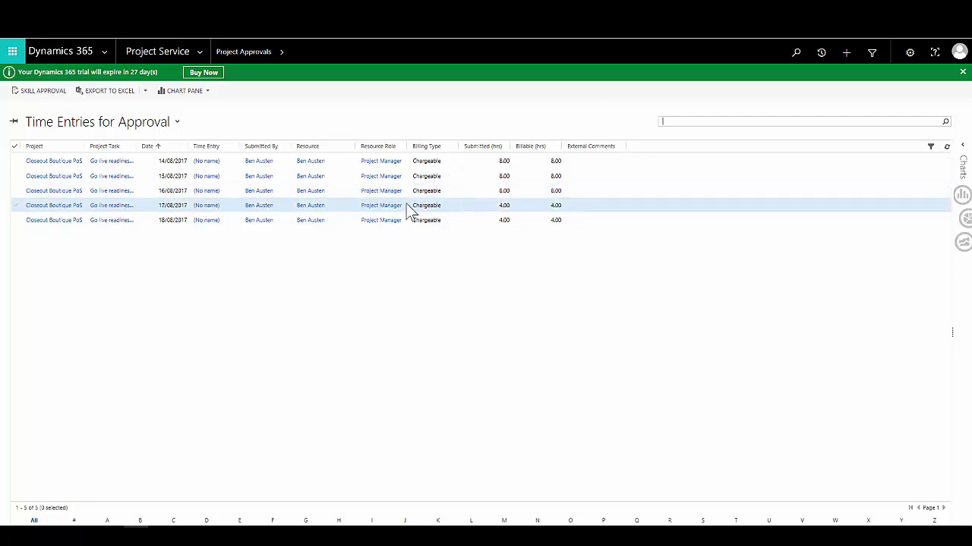
pyautogui.click(15, 147)
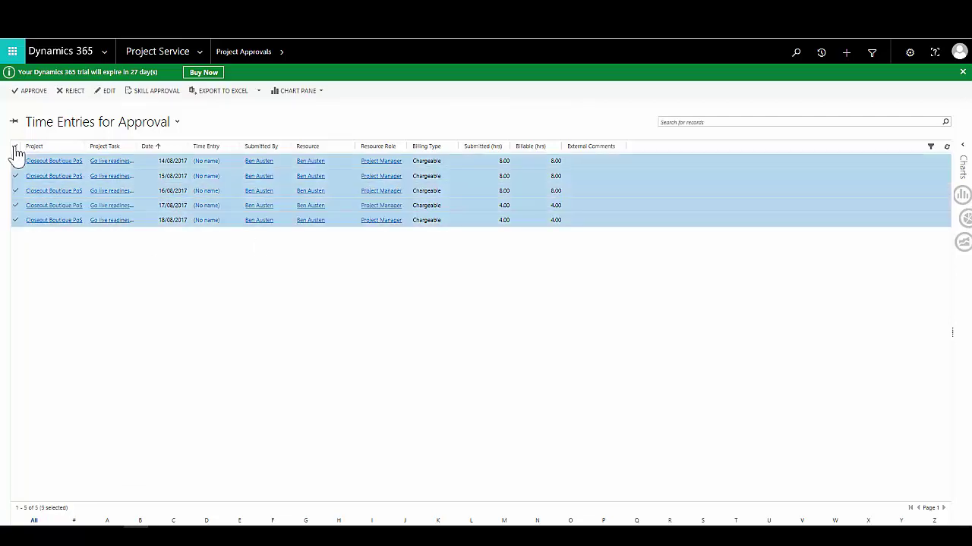
pyautogui.click(31, 91)
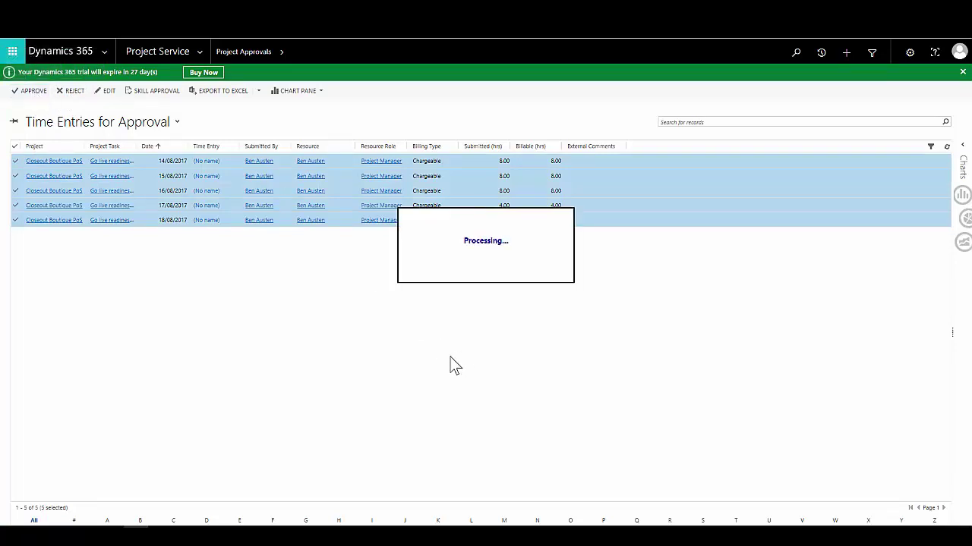
pyautogui.click(534, 296)
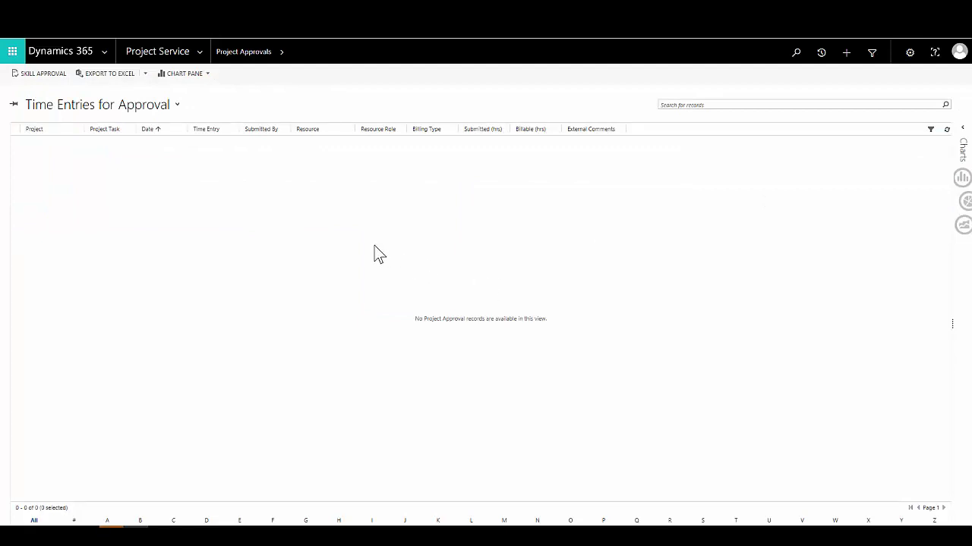
# Step: Open the Closeout Boutique PoS project's actuals and sort them by creation date to examine the transactions from the approved time
pyautogui.click(200, 52)
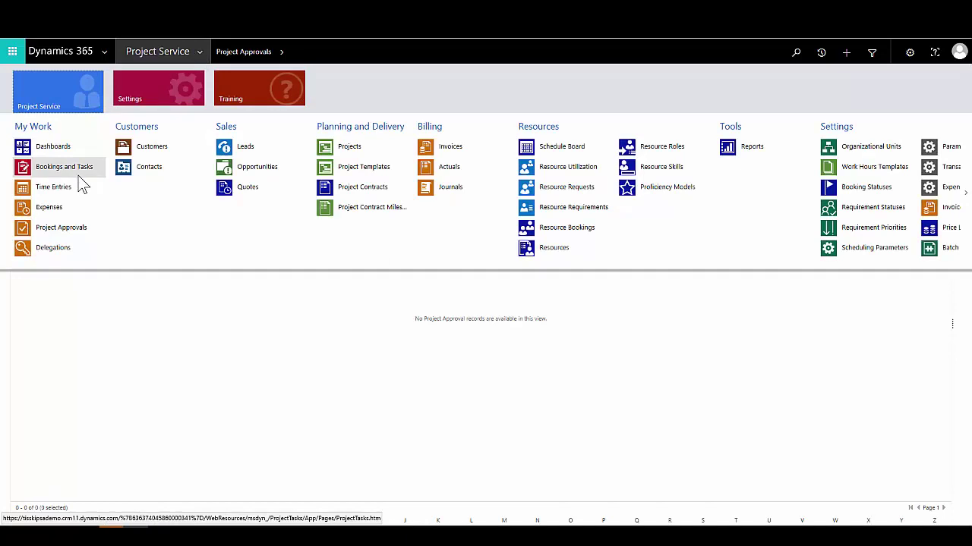
pyautogui.click(349, 151)
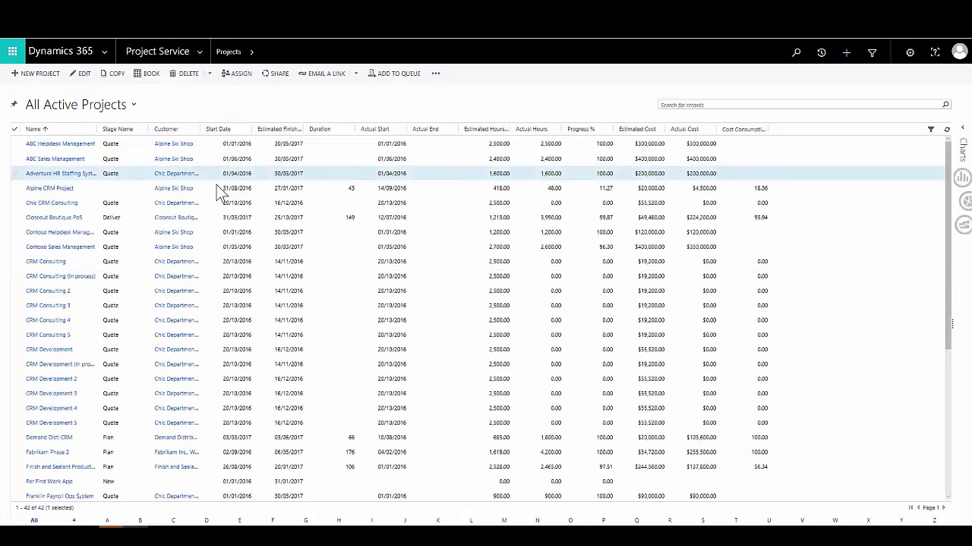
pyautogui.click(76, 219)
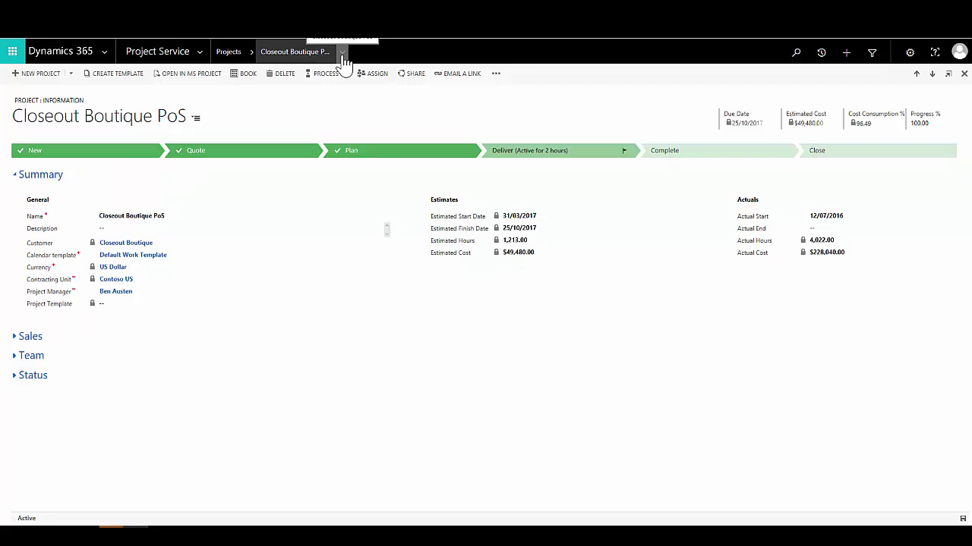
pyautogui.click(343, 60)
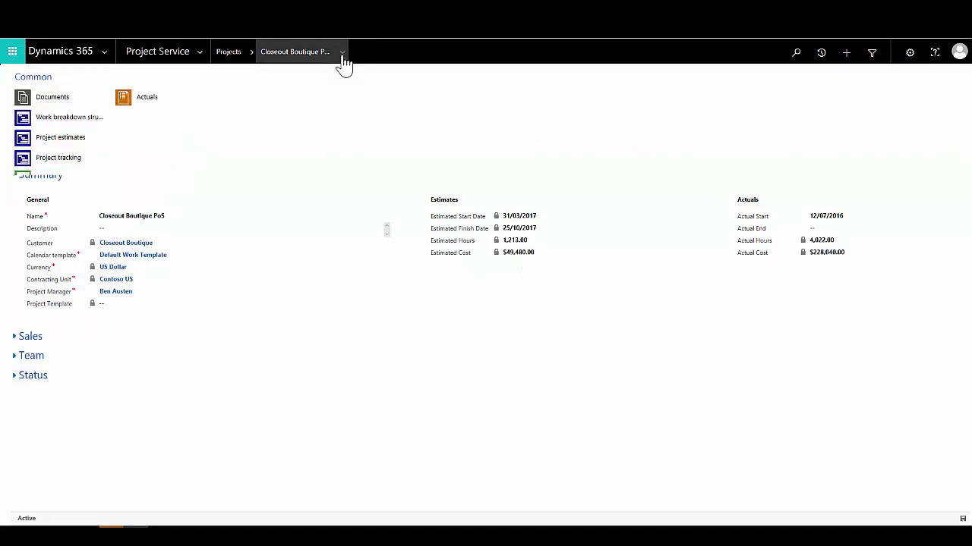
pyautogui.click(162, 110)
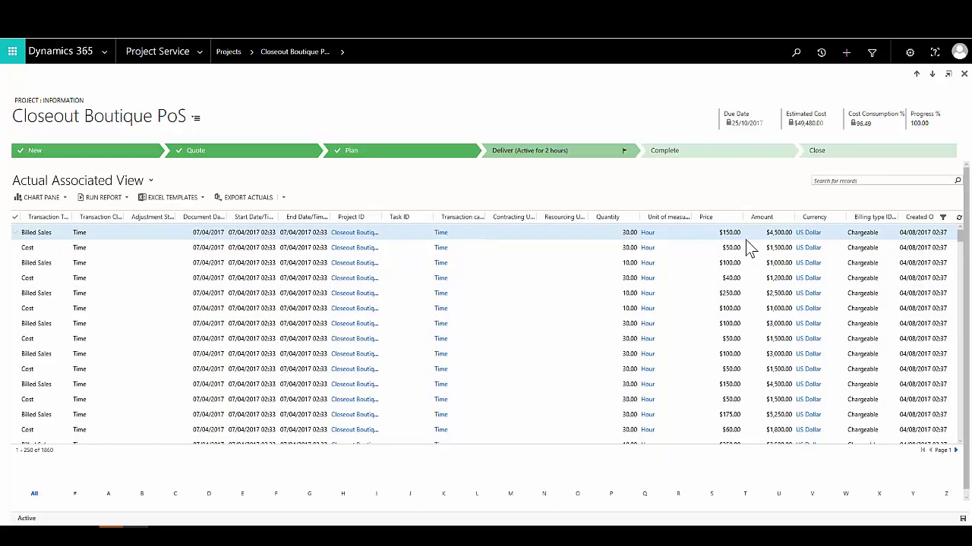
pyautogui.click(919, 219)
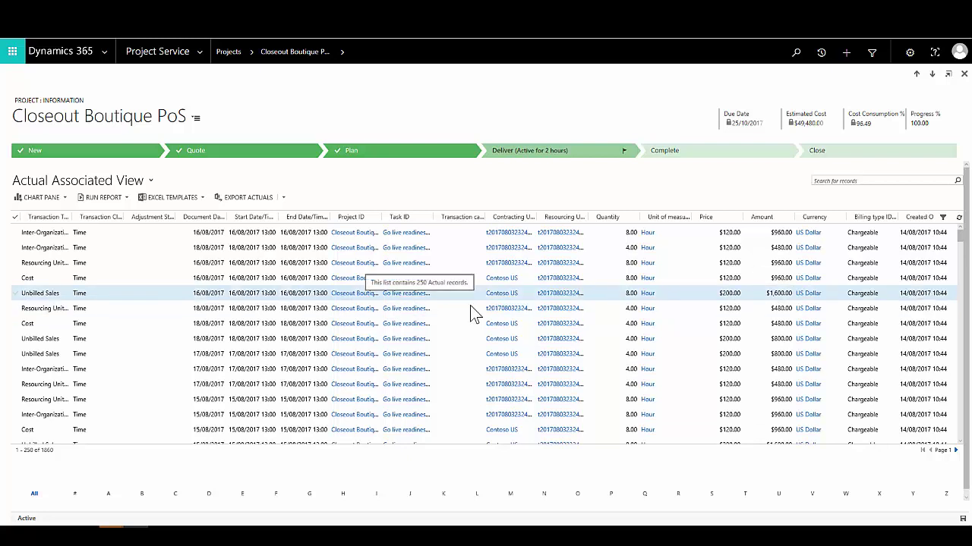
pyautogui.click(928, 219)
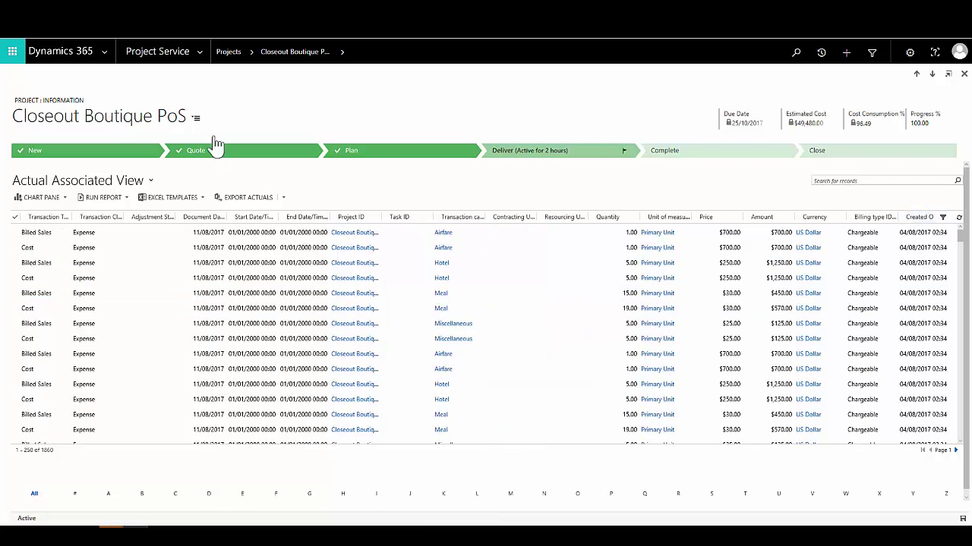
# Step: Open the project's tracking page and examine the effort figures of the Go live readiness assessment task
pyautogui.click(341, 61)
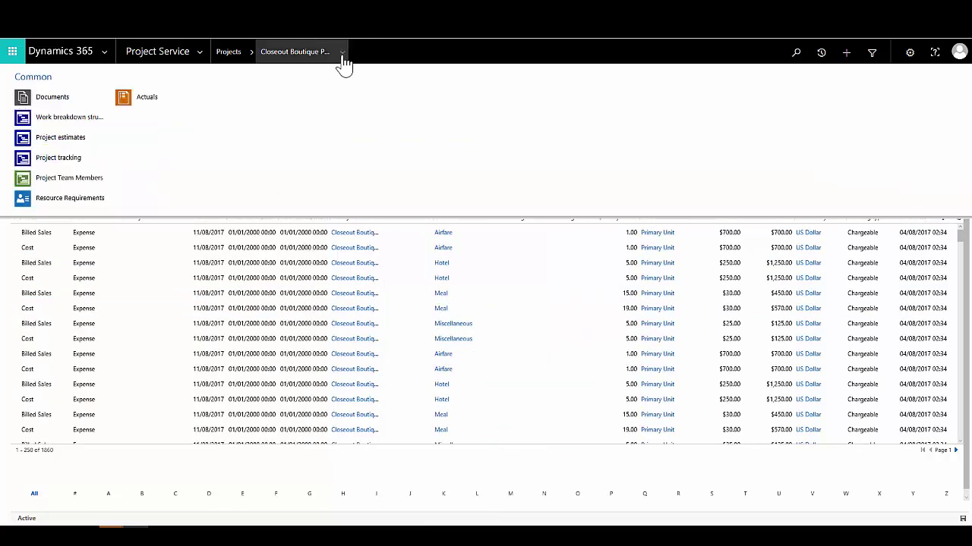
pyautogui.click(61, 157)
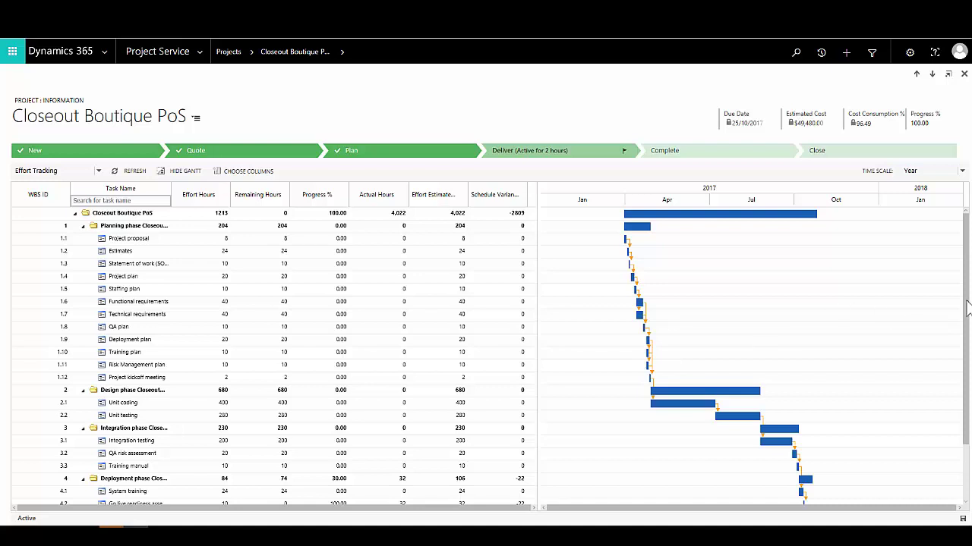
pyautogui.moveTo(966, 315); pyautogui.dragTo(967, 412)
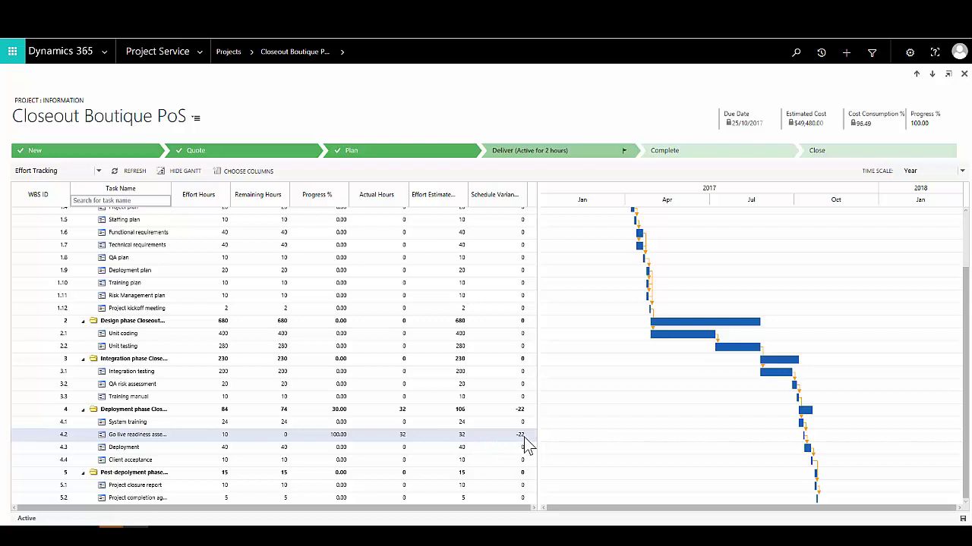
# Step: Set the remaining hours of the Go live readiness assessment task to 4 and refresh the effort tracking
pyautogui.click(284, 439)
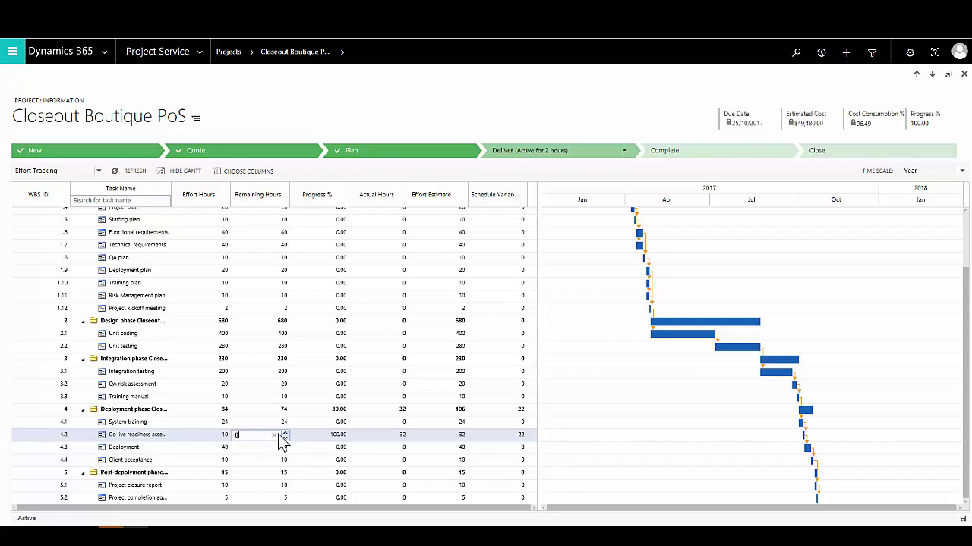
pyautogui.press('BackSpace')
pyautogui.write('4')
pyautogui.click(317, 437)
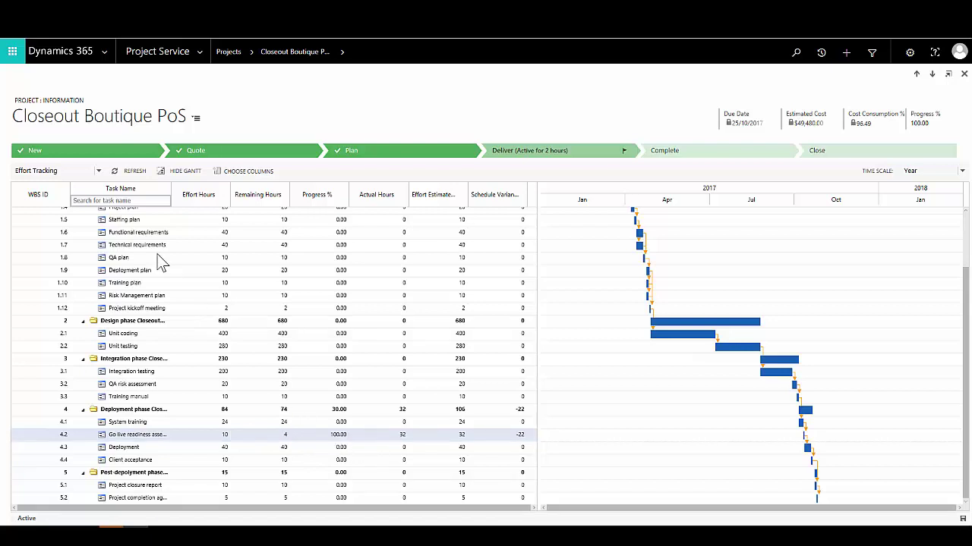
pyautogui.click(127, 171)
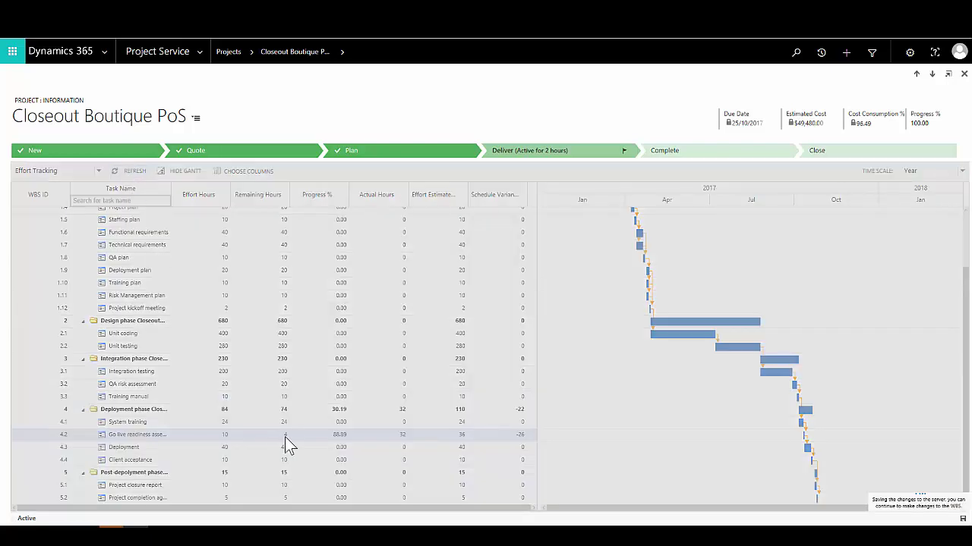